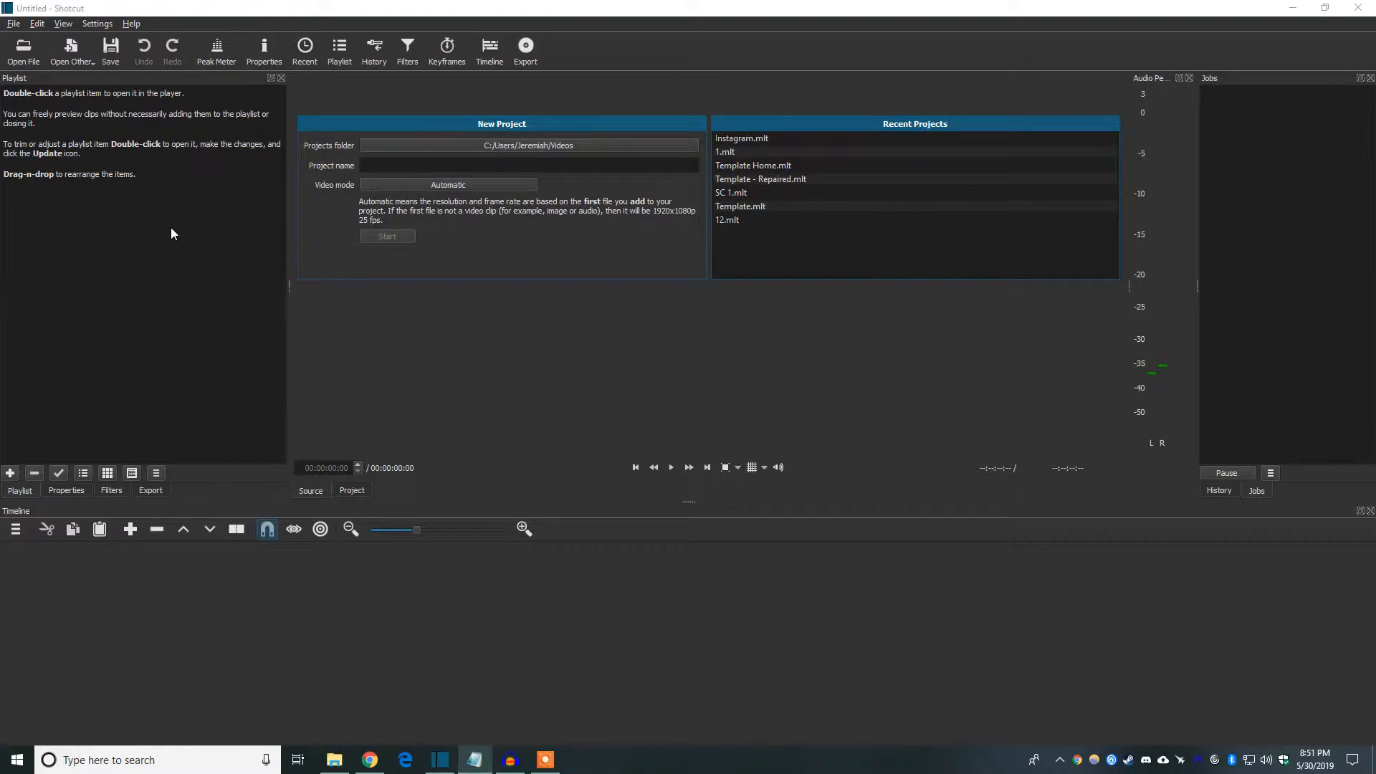
Add SampleVideo_1280x720_30mb.mp4 from the Downloads folder to the playlist
{"action": "left_click", "coordinate": [24, 50]}
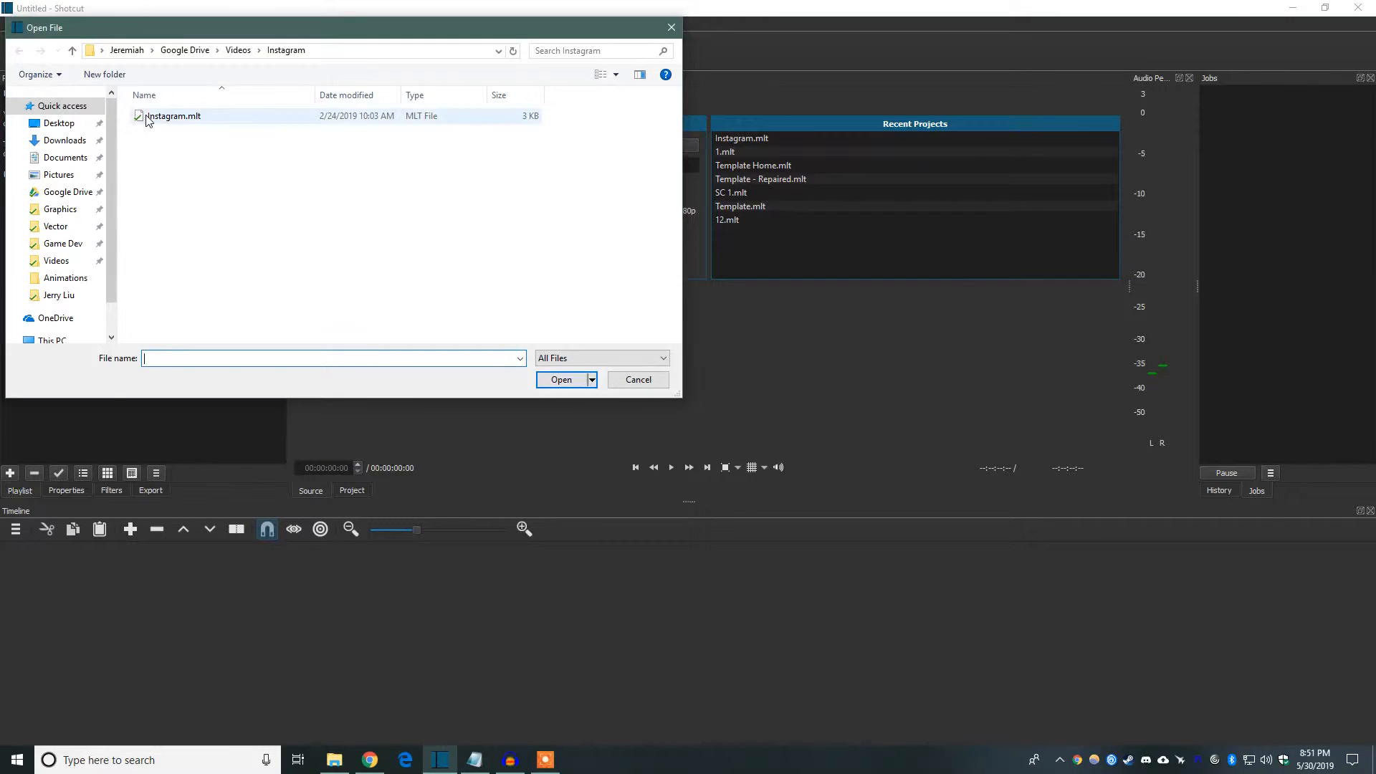
{"action": "left_click", "coordinate": [671, 28]}
{"action": "left_click", "coordinate": [334, 760]}
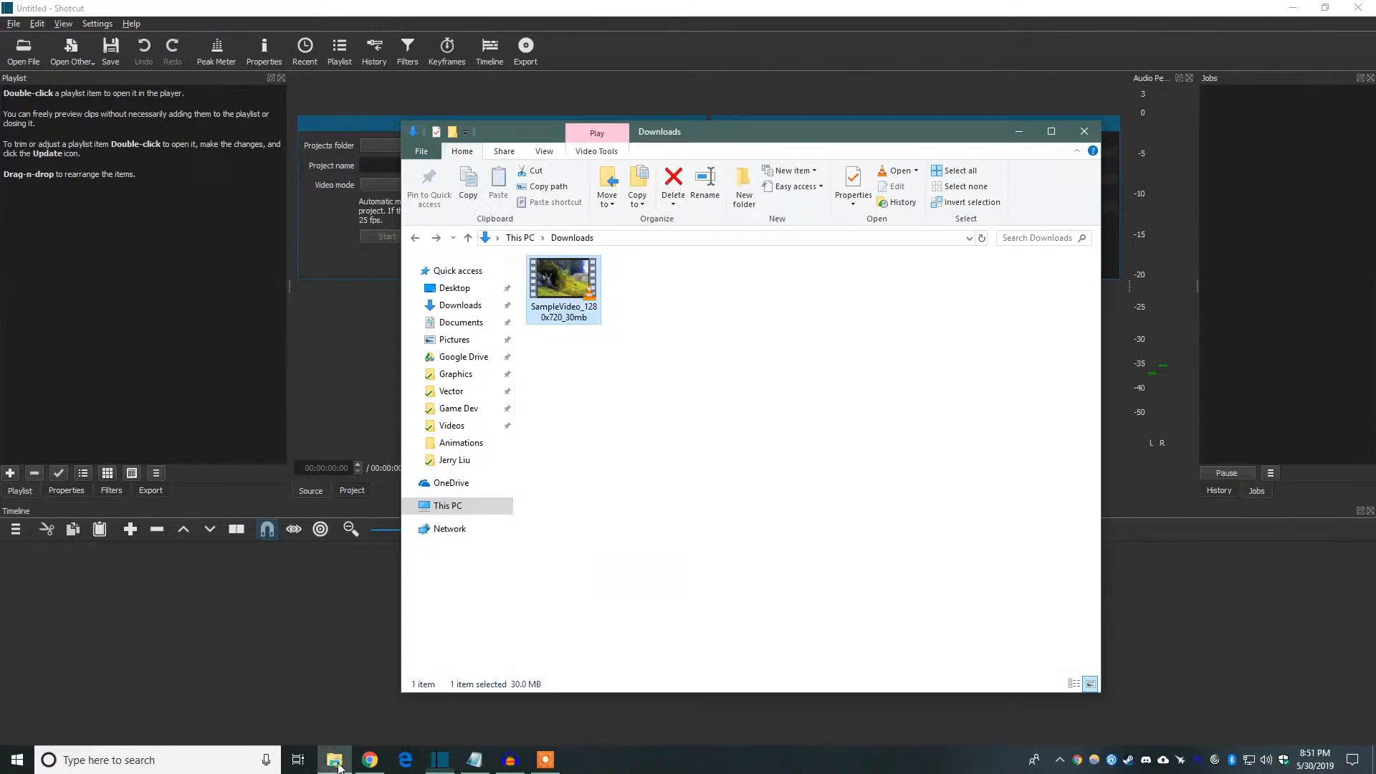
{"action": "left_click_drag", "start_coordinate": [564, 283], "coordinate": [153, 239]}
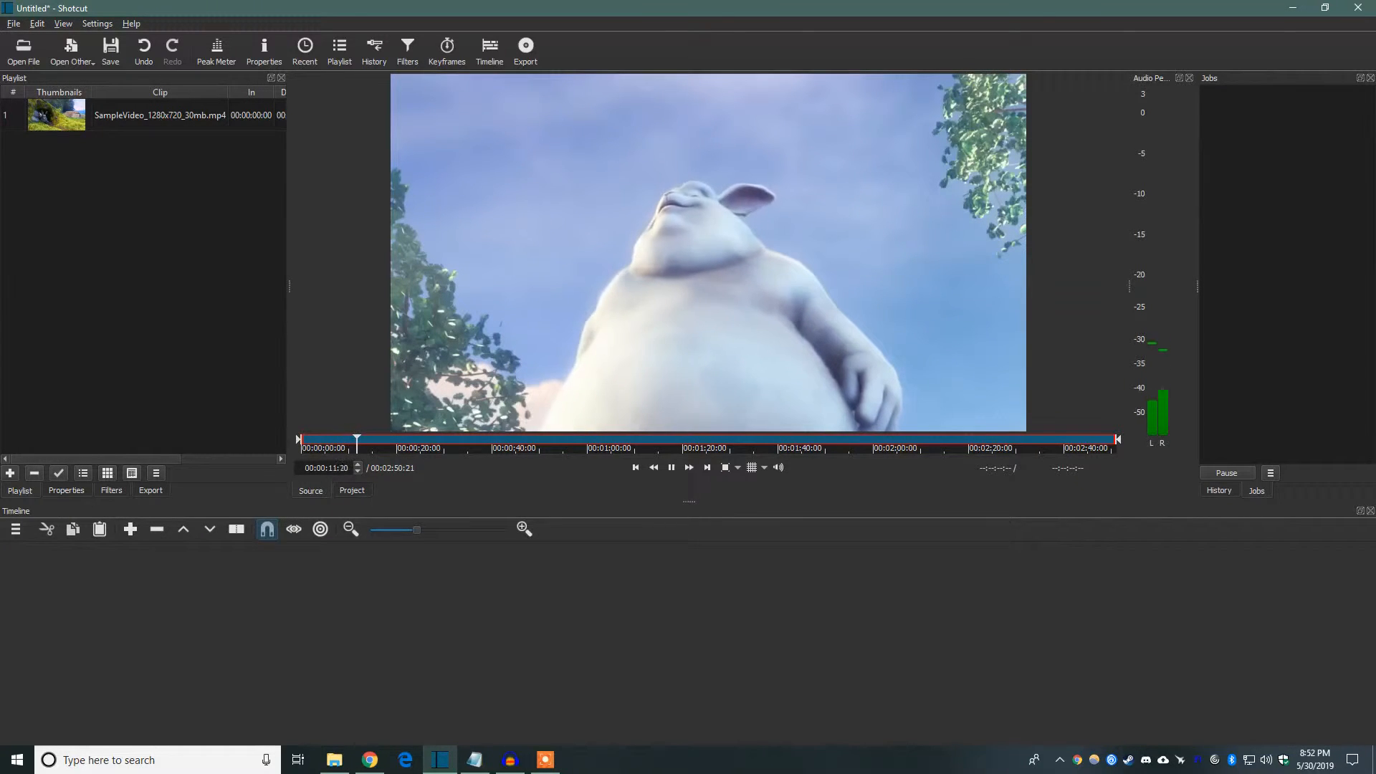
Stop playback, place the opened sample video on the empty timeline and return the playhead to the start
{"action": "key", "text": "space"}
{"action": "key", "text": "Home"}
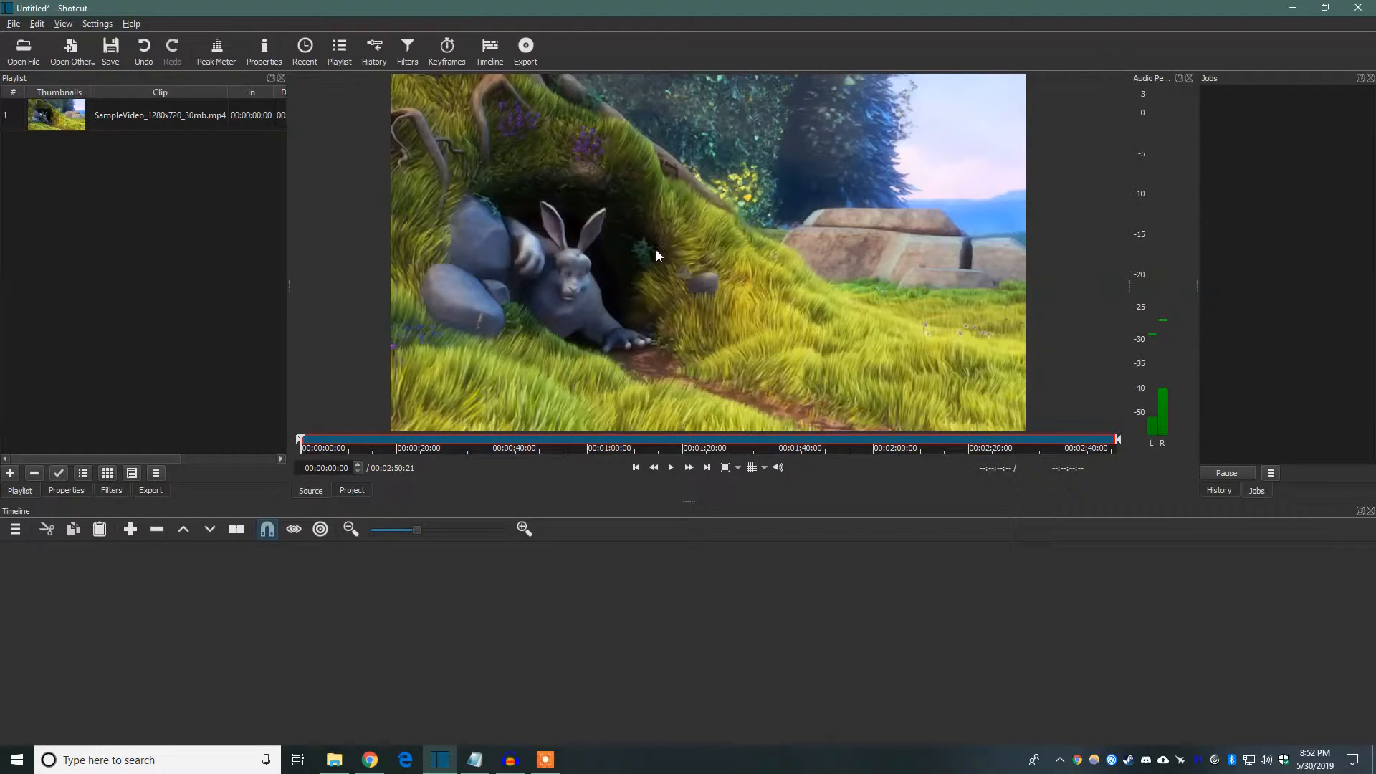
{"action": "left_click_drag", "start_coordinate": [652, 254], "coordinate": [461, 571]}
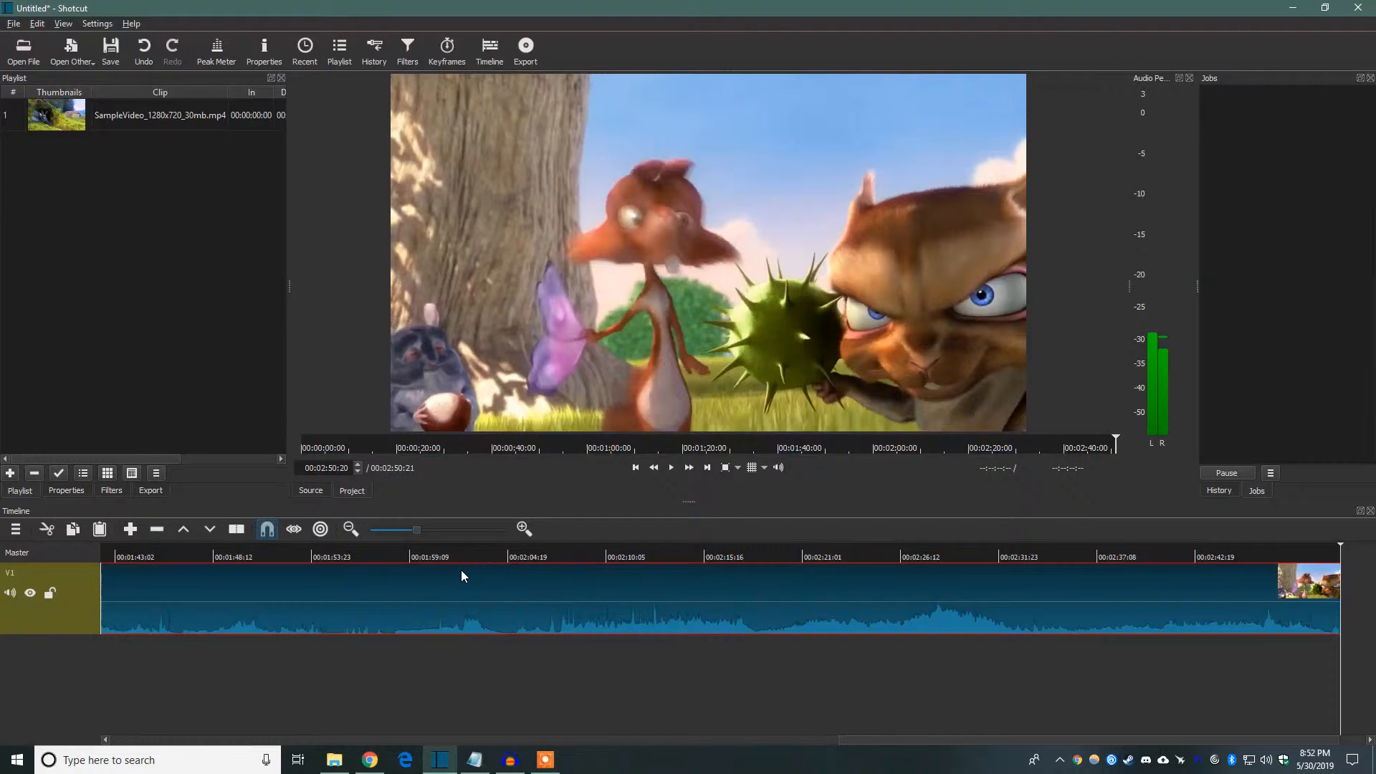
{"action": "key", "text": "Home"}
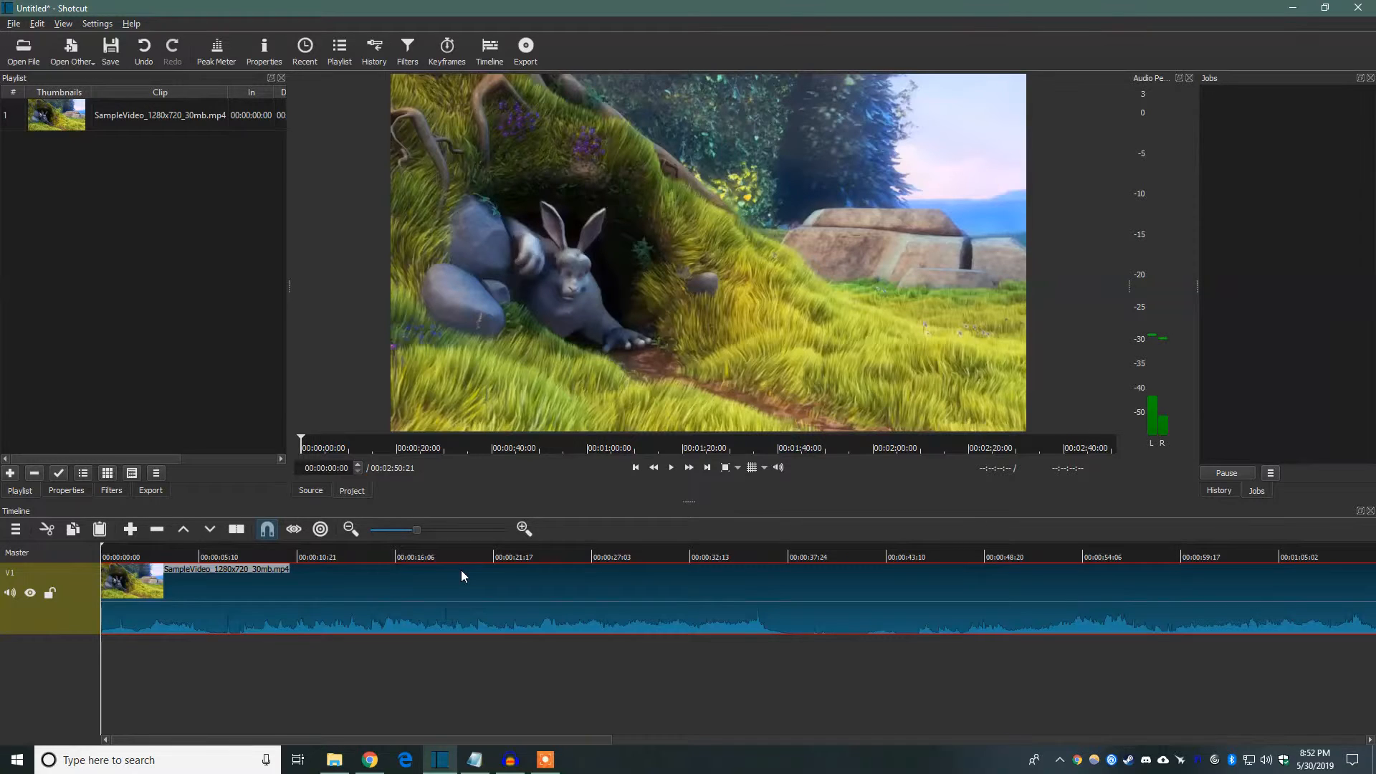
Set the timeline clip's speed to 4x and play it from the start to preview the effect
{"action": "left_click", "coordinate": [82, 489]}
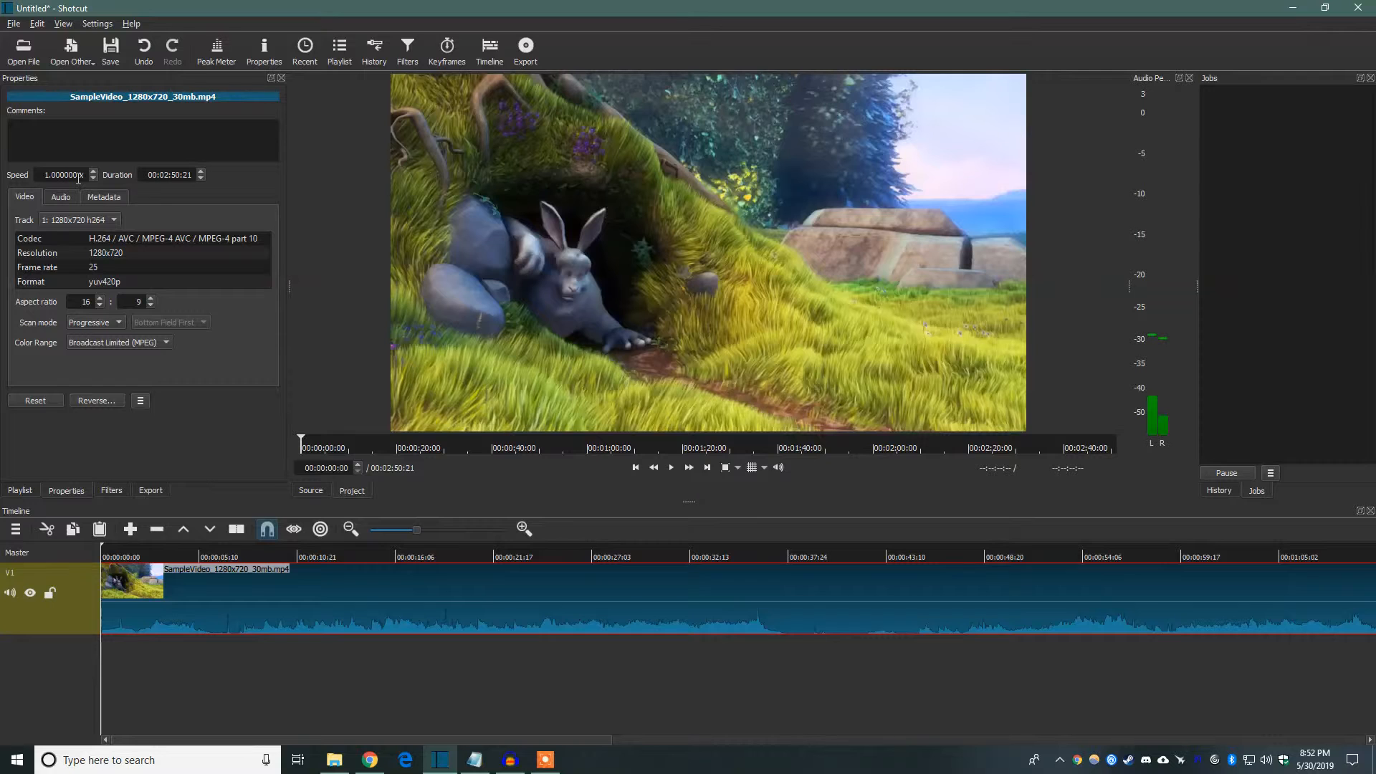
{"action": "double_click", "coordinate": [39, 179]}
{"action": "type", "text": "4 x"}
{"action": "key", "text": "Return"}
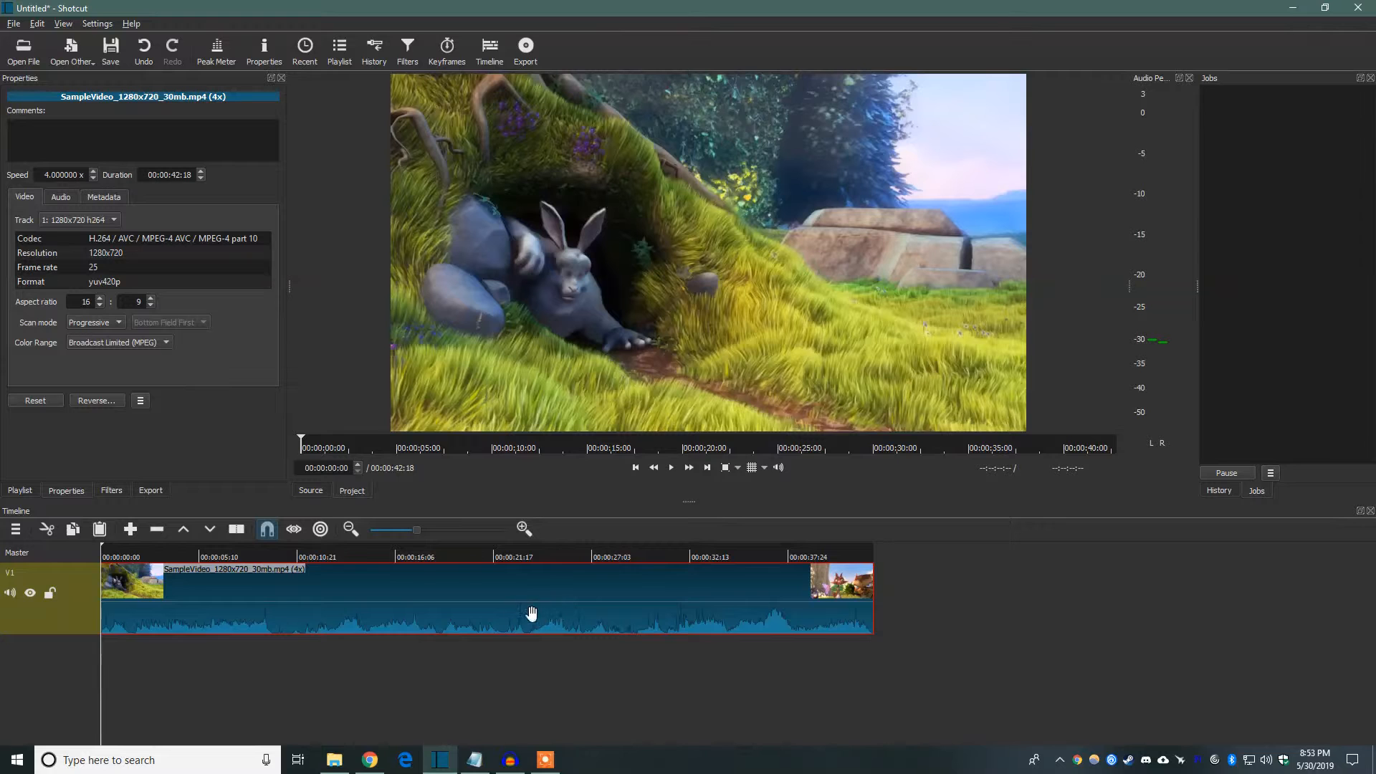
{"action": "key", "text": "space"}
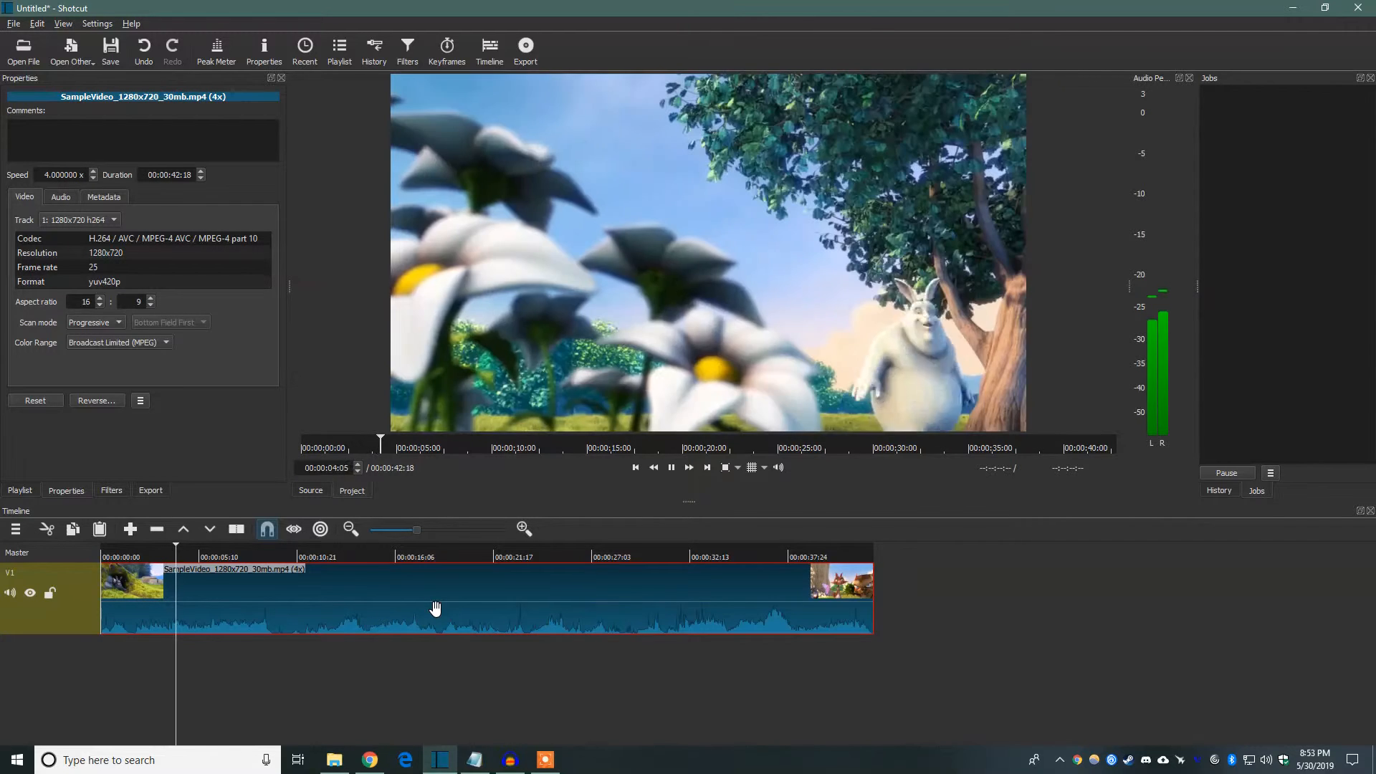
{"action": "key", "text": "space"}
{"action": "key", "text": "Home"}
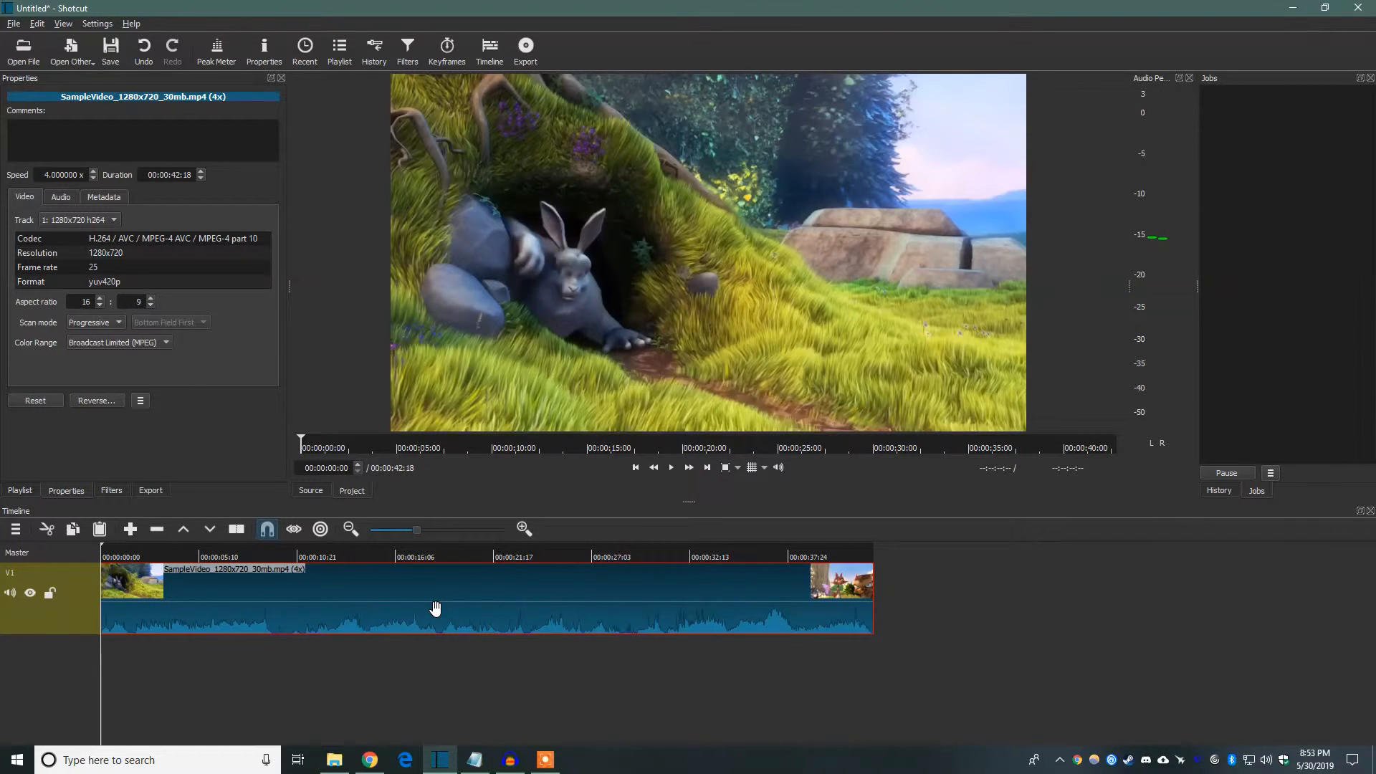
Set the clip's speed to 8x and play it briefly to preview the effect
{"action": "triple_click", "coordinate": [44, 173]}
{"action": "type", "text": "8"}
{"action": "key", "text": "Return"}
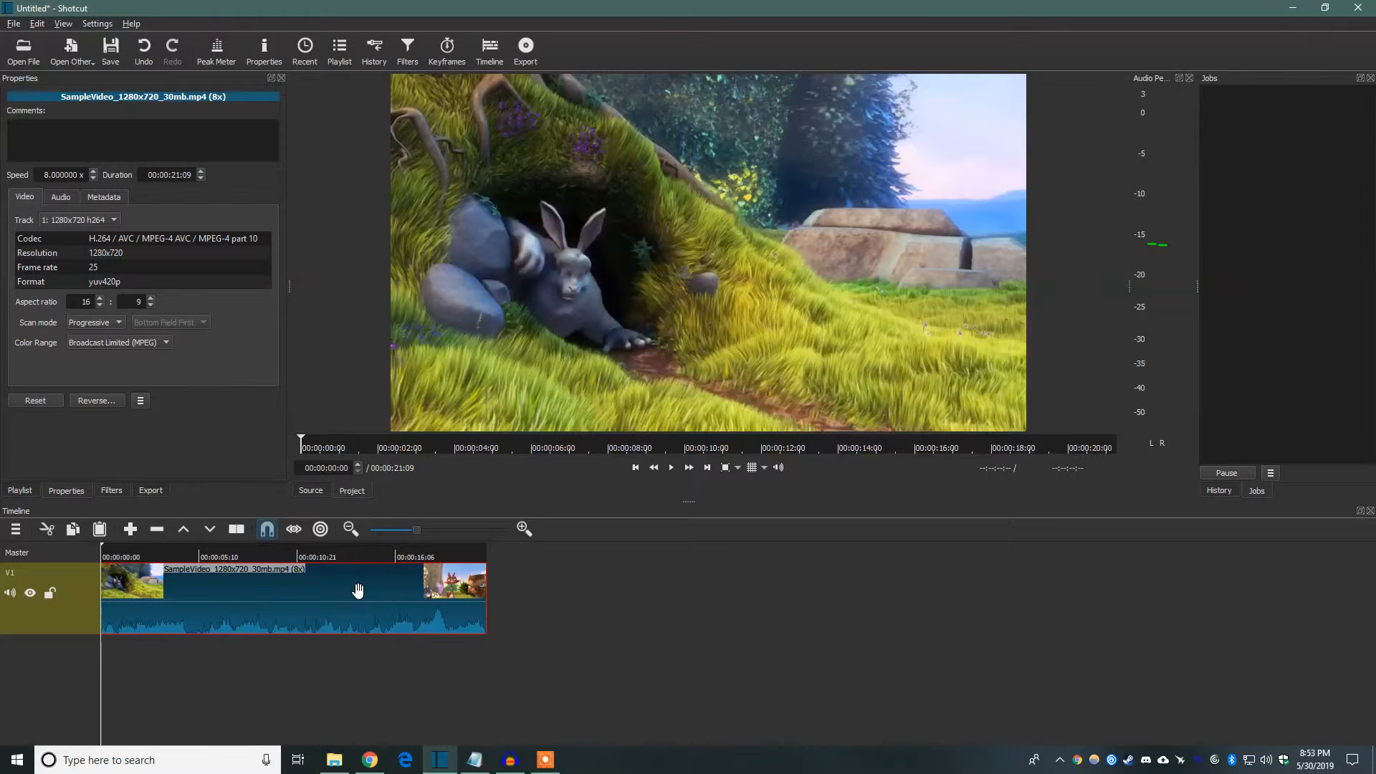
{"action": "key", "text": "space"}
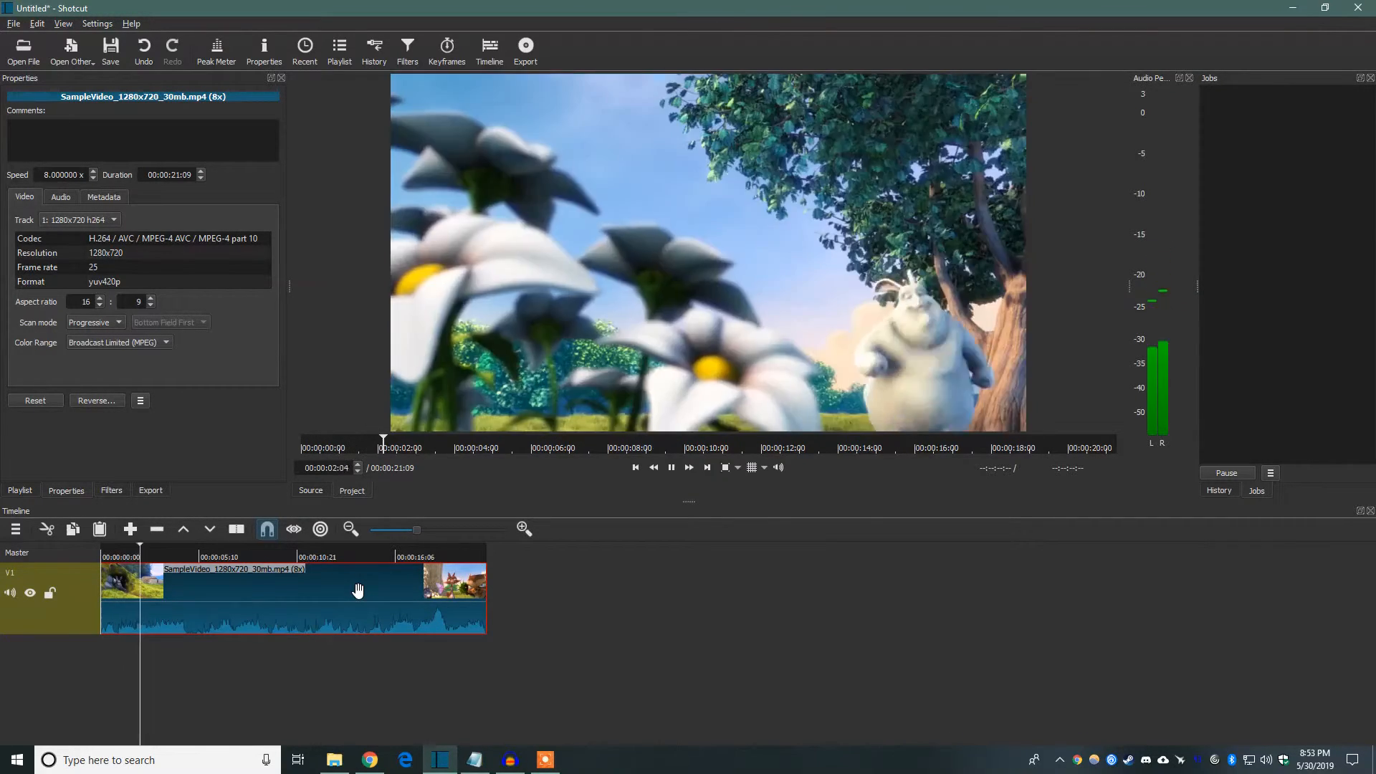
{"action": "key", "text": "space"}
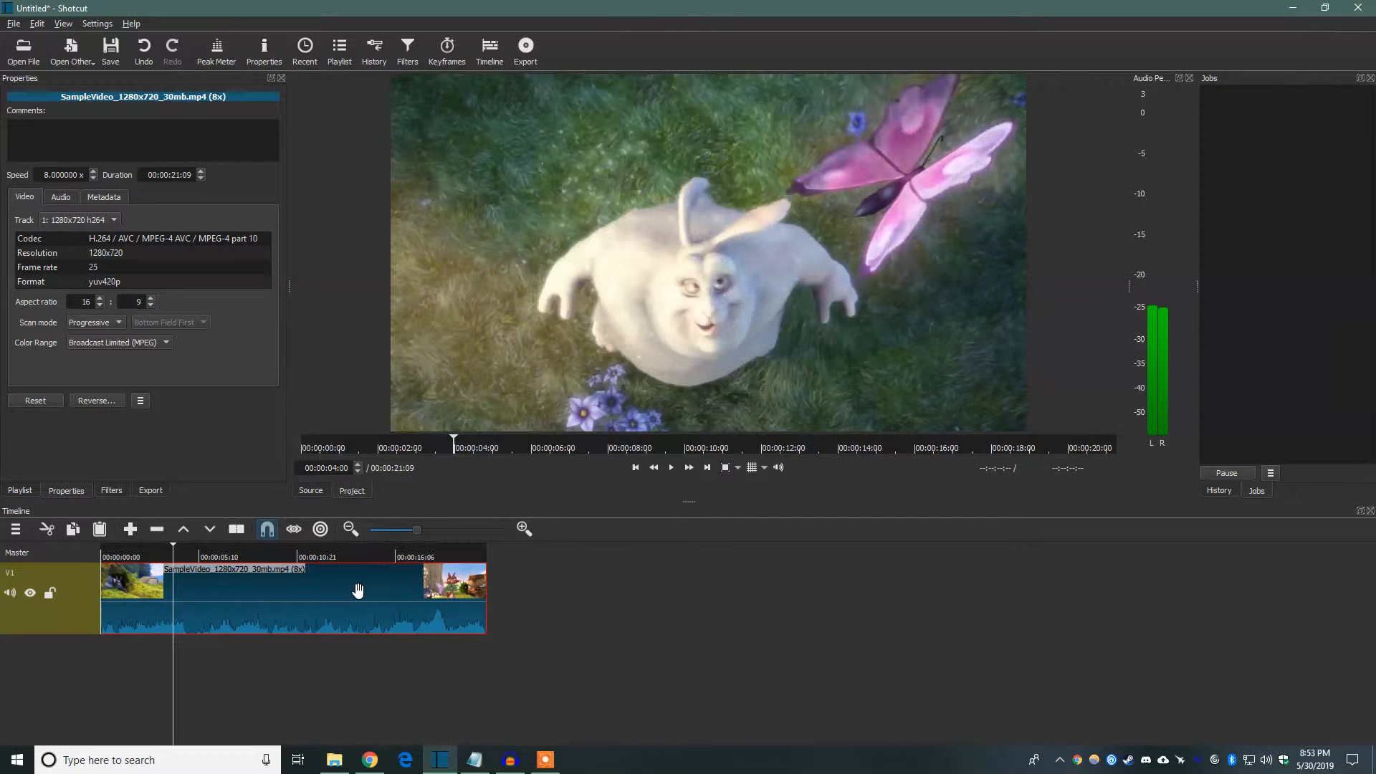
Slow the clip's speed to 0.5x and play it briefly to preview the slow motion
{"action": "double_click", "coordinate": [54, 175]}
{"action": "type", "text": "0.5"}
{"action": "key", "text": "Return"}
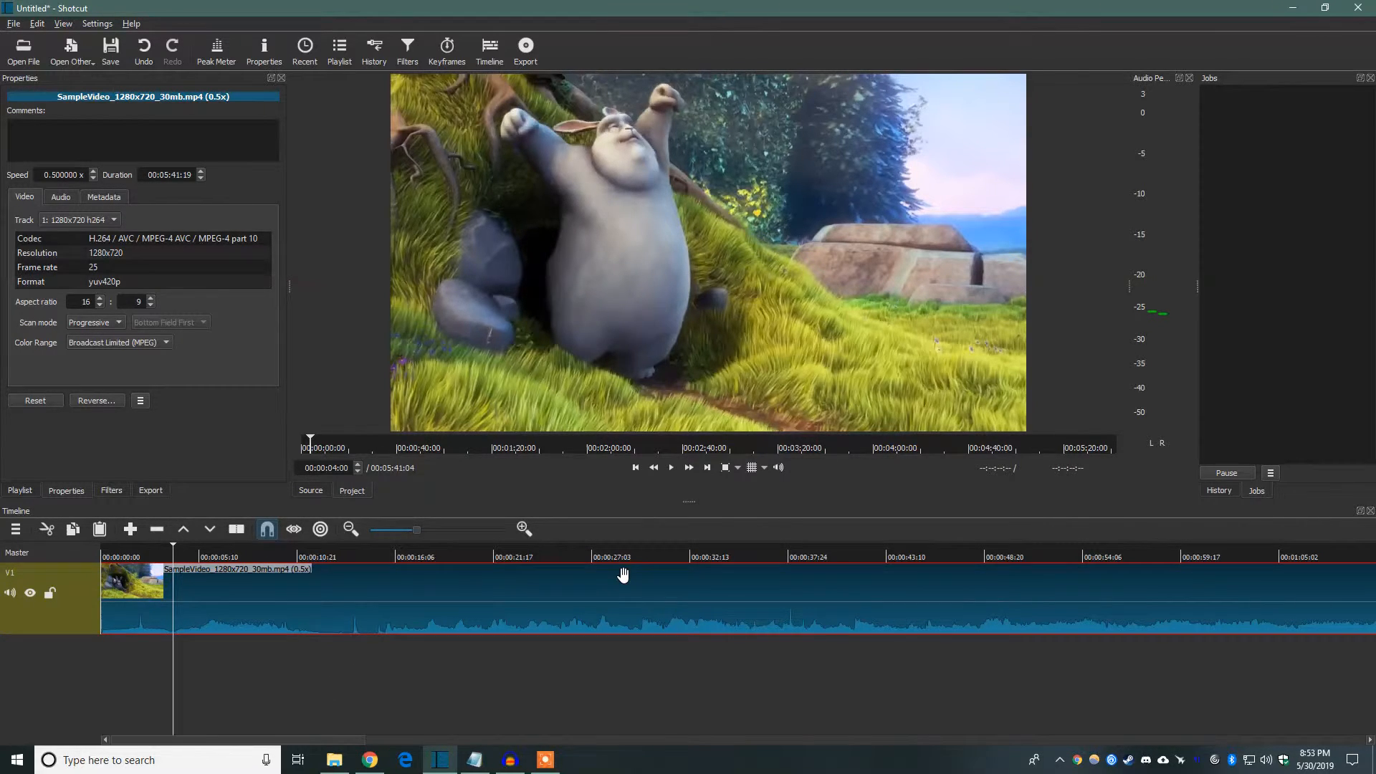
{"action": "key", "text": "space"}
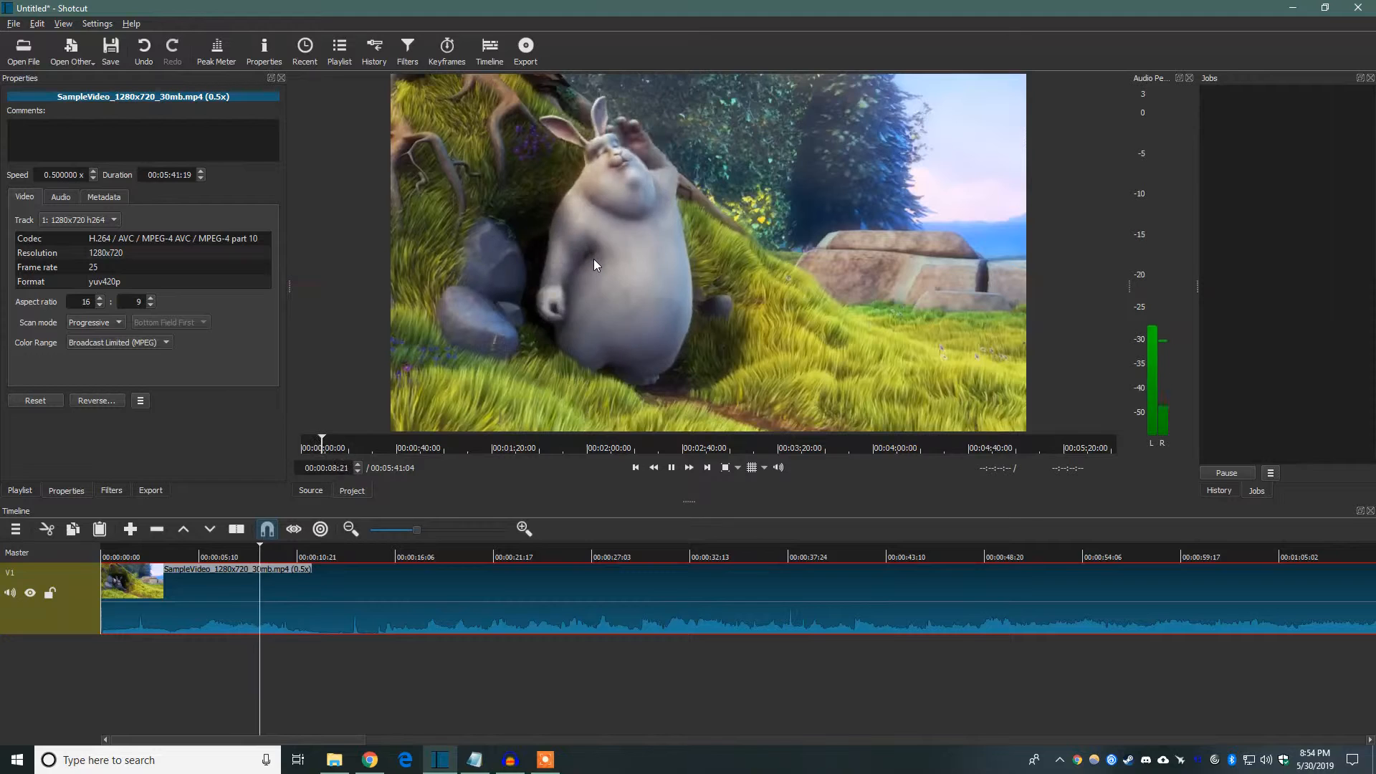
{"action": "key", "text": "space"}
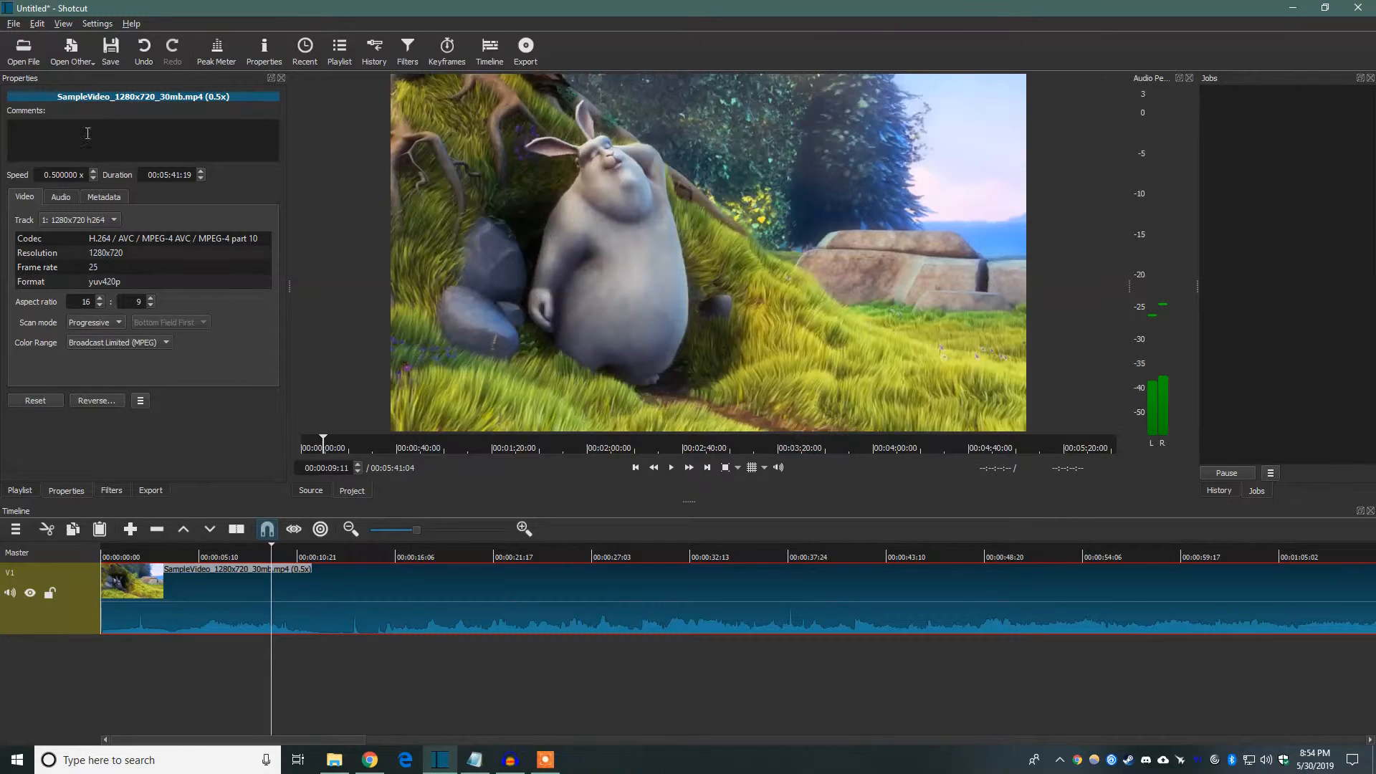
Try clip speeds of 4x and 0.2x on the timeline clip
{"action": "left_click_drag", "start_coordinate": [37, 175], "coordinate": [141, 176]}
{"action": "type", "text": "4x"}
{"action": "key", "text": "Return"}
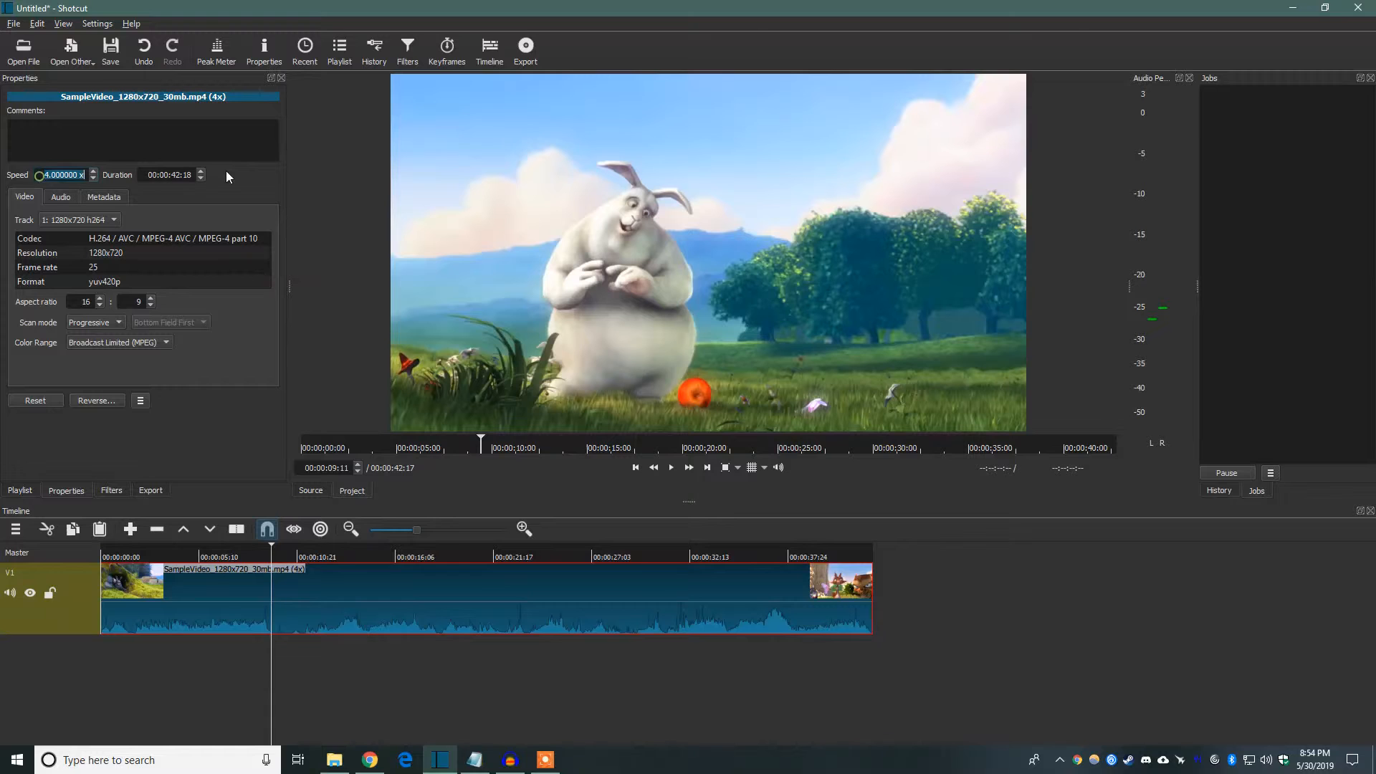
{"action": "type", "text": "0.2"}
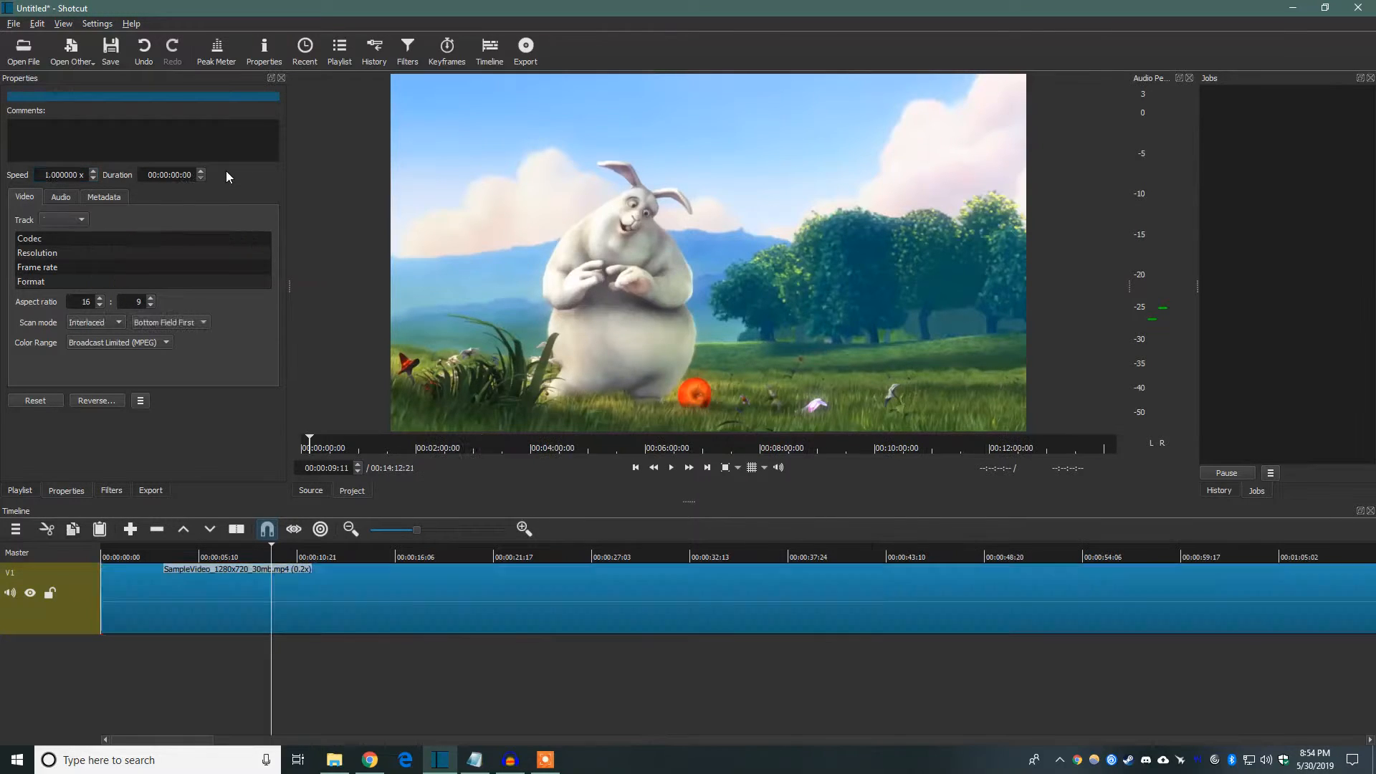
{"action": "key", "text": "Return"}
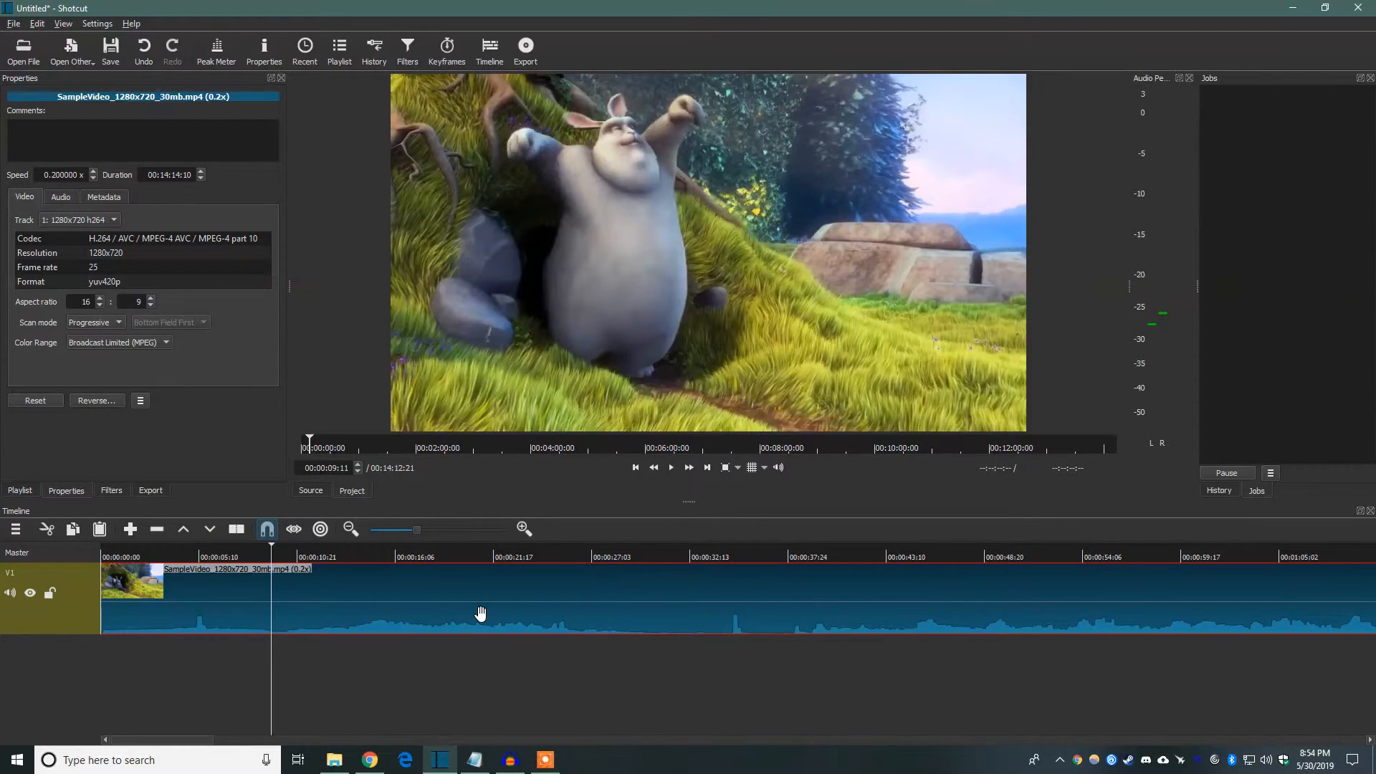
Set the clip's speed back to the normal 1x
{"action": "left_click_drag", "start_coordinate": [41, 177], "coordinate": [247, 181]}
{"action": "type", "text": "1"}
{"action": "key", "text": "Return"}
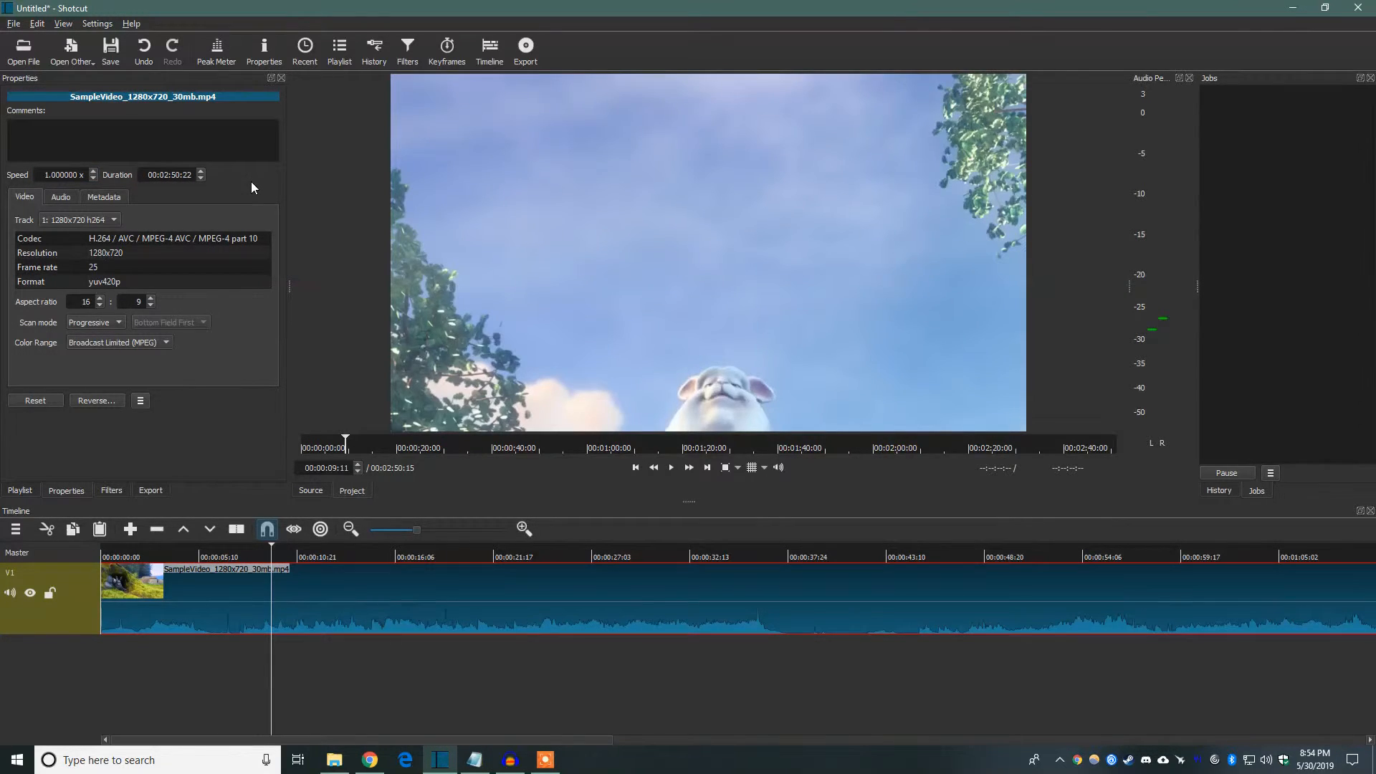
Split the timeline clip into three segments at 00:00:09:24 and 00:00:30:05
{"action": "left_click", "coordinate": [270, 549]}
{"action": "left_click_drag", "start_coordinate": [278, 552], "coordinate": [281, 553]}
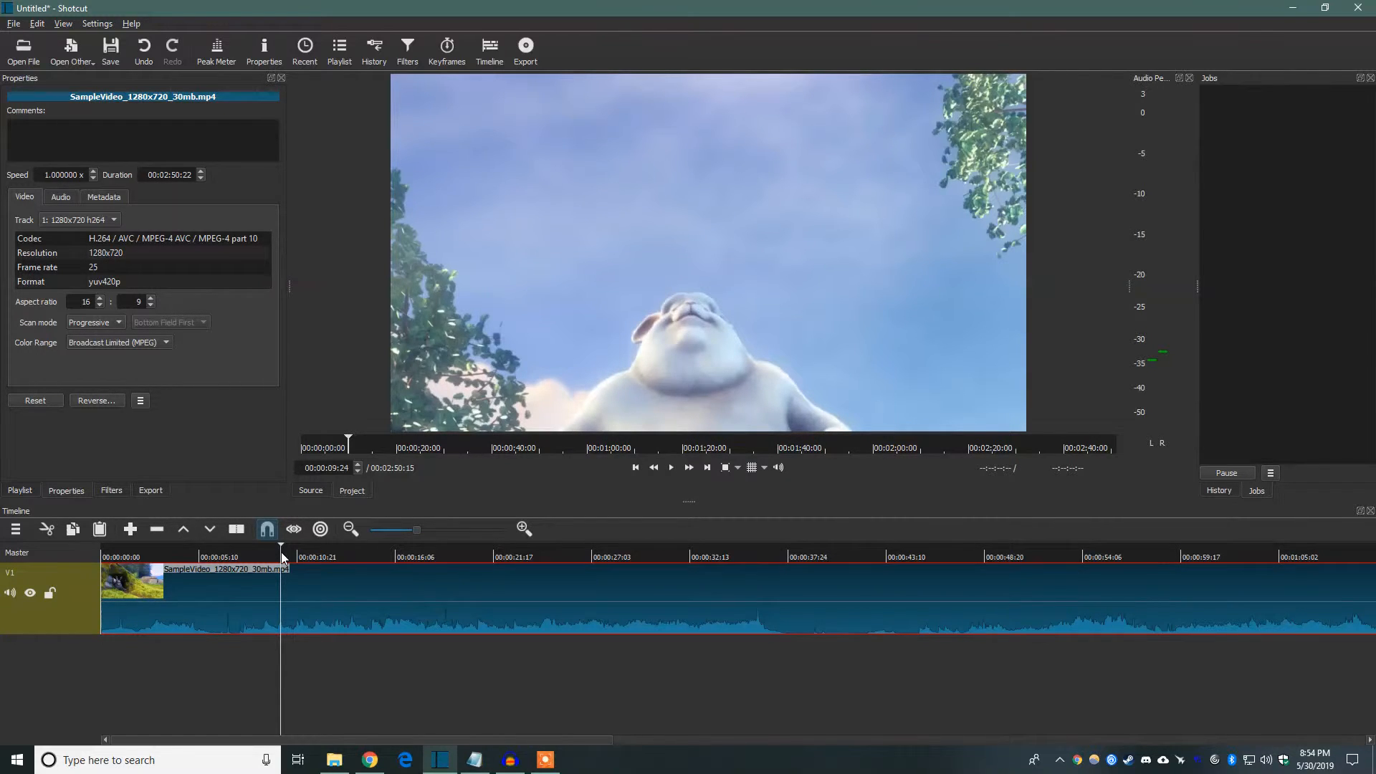
{"action": "key", "text": "s"}
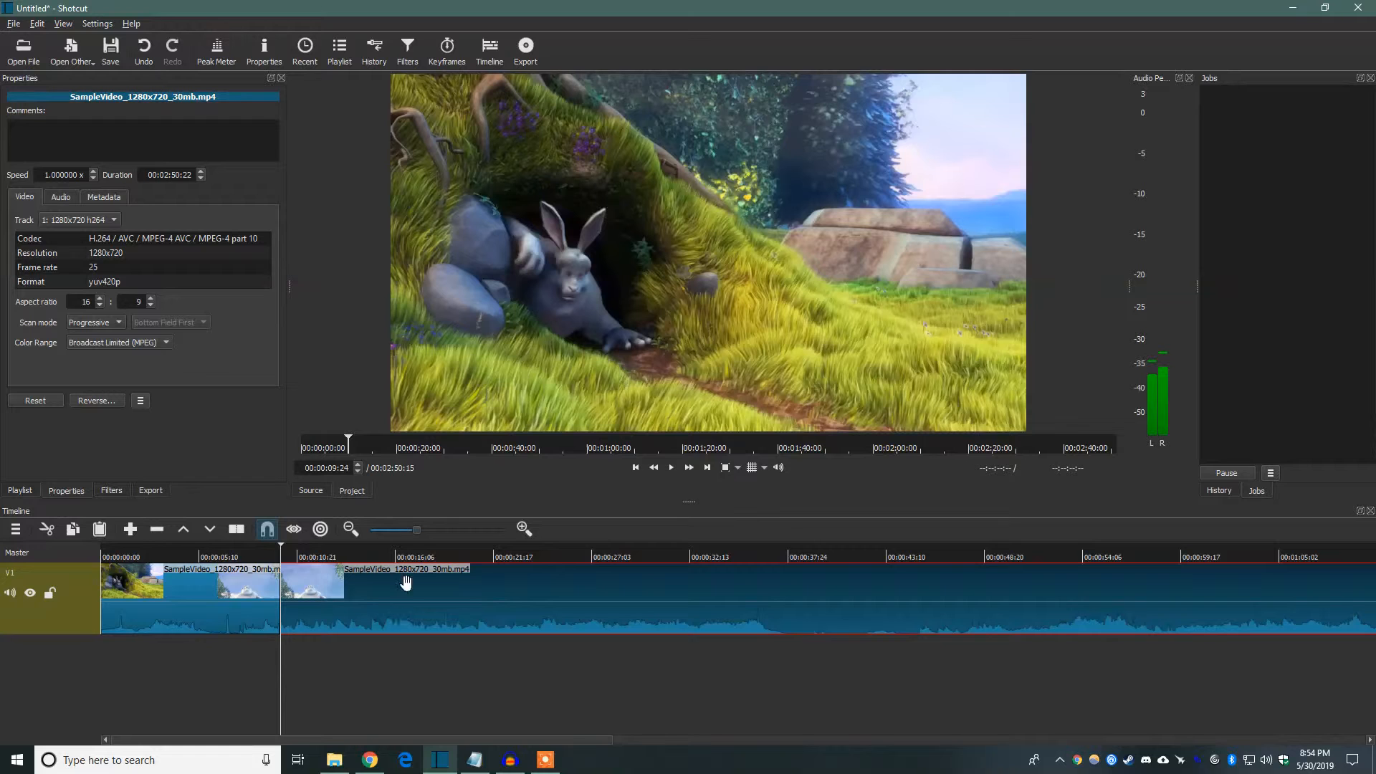
{"action": "left_click_drag", "start_coordinate": [281, 544], "coordinate": [647, 571]}
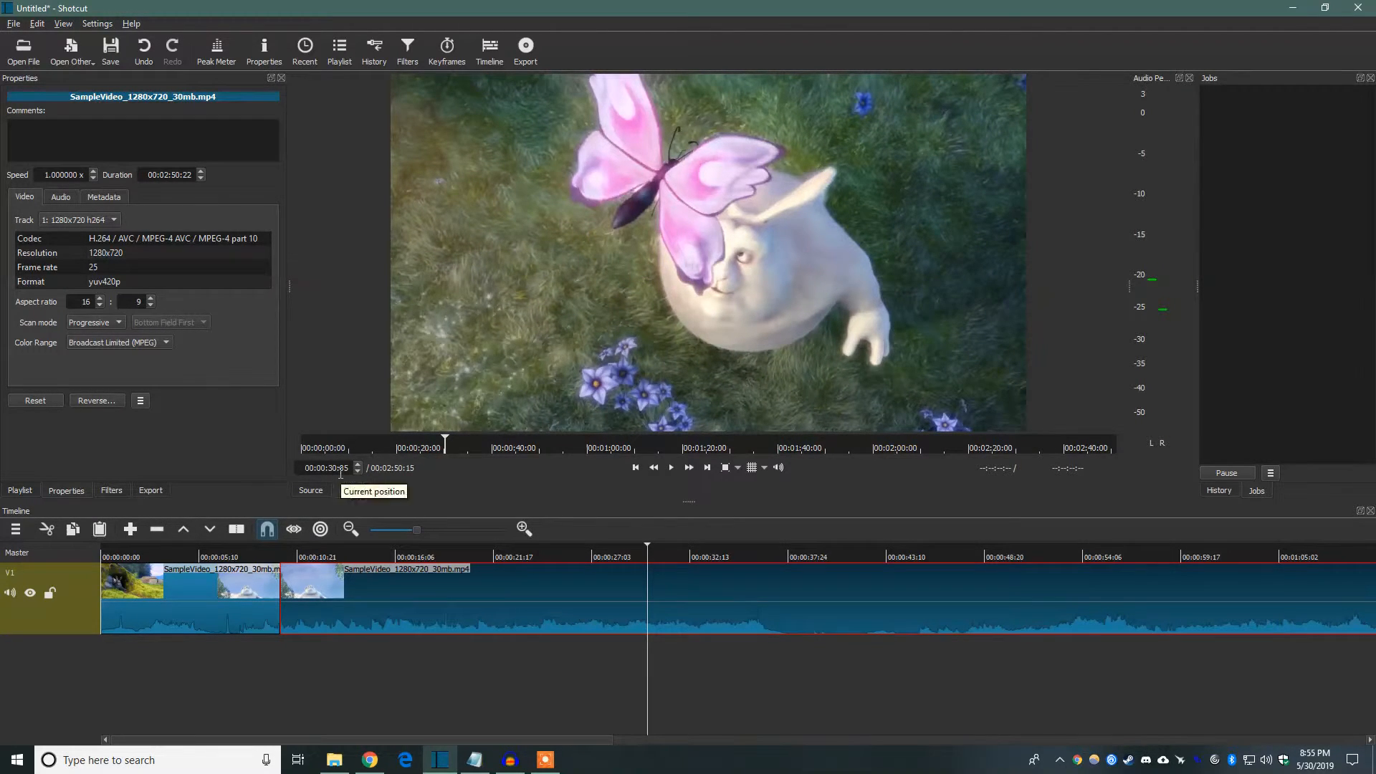
{"action": "key", "text": "s"}
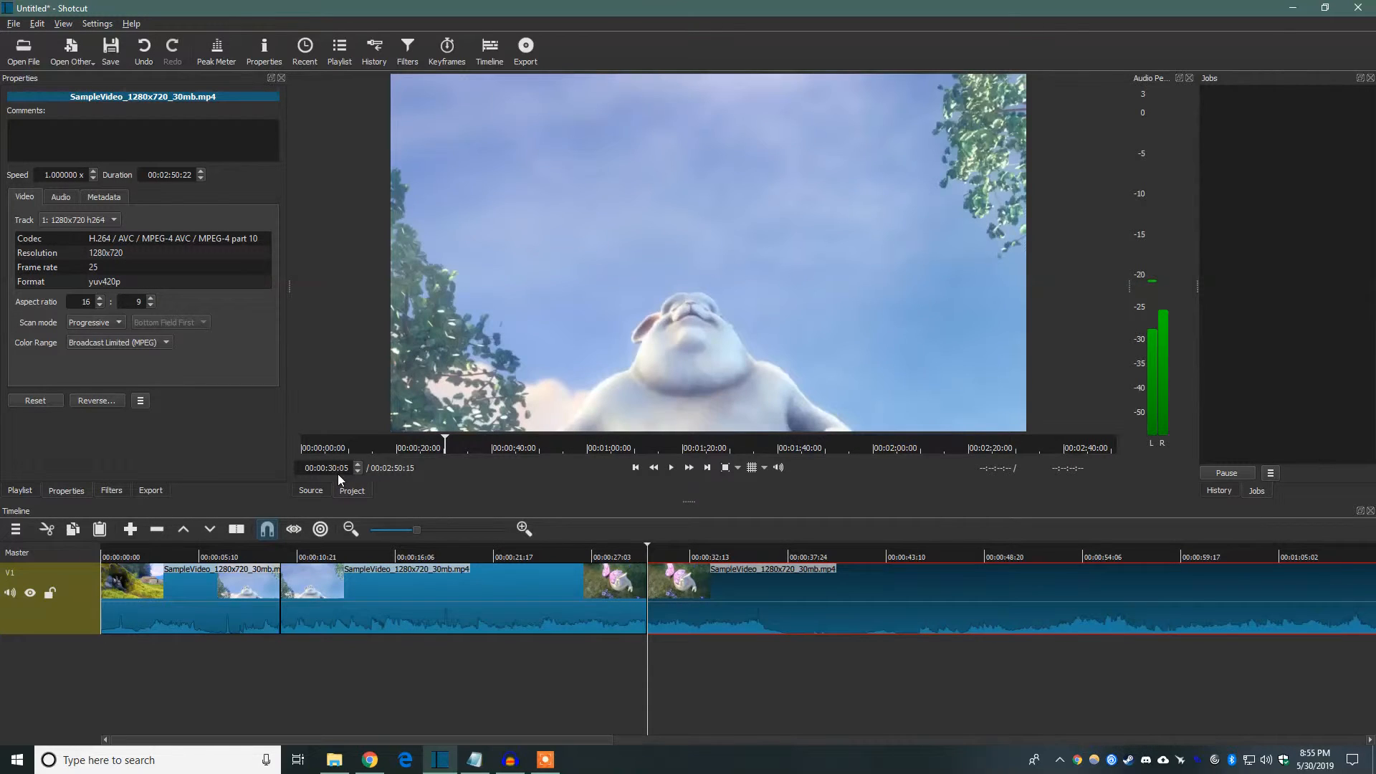
Set the middle segment's speed to 4x and move the following segment against it to close the gap
{"action": "left_click", "coordinate": [228, 599]}
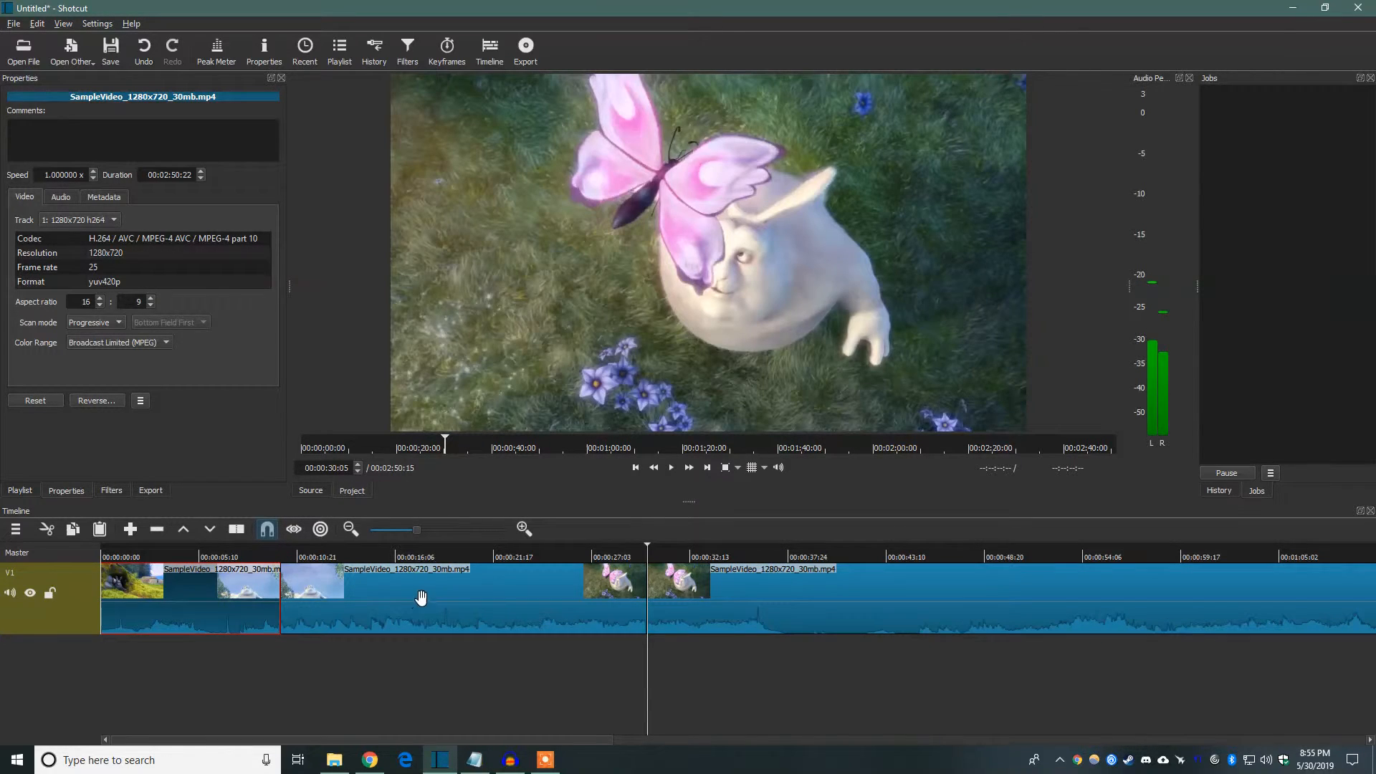
{"action": "left_click", "coordinate": [421, 597]}
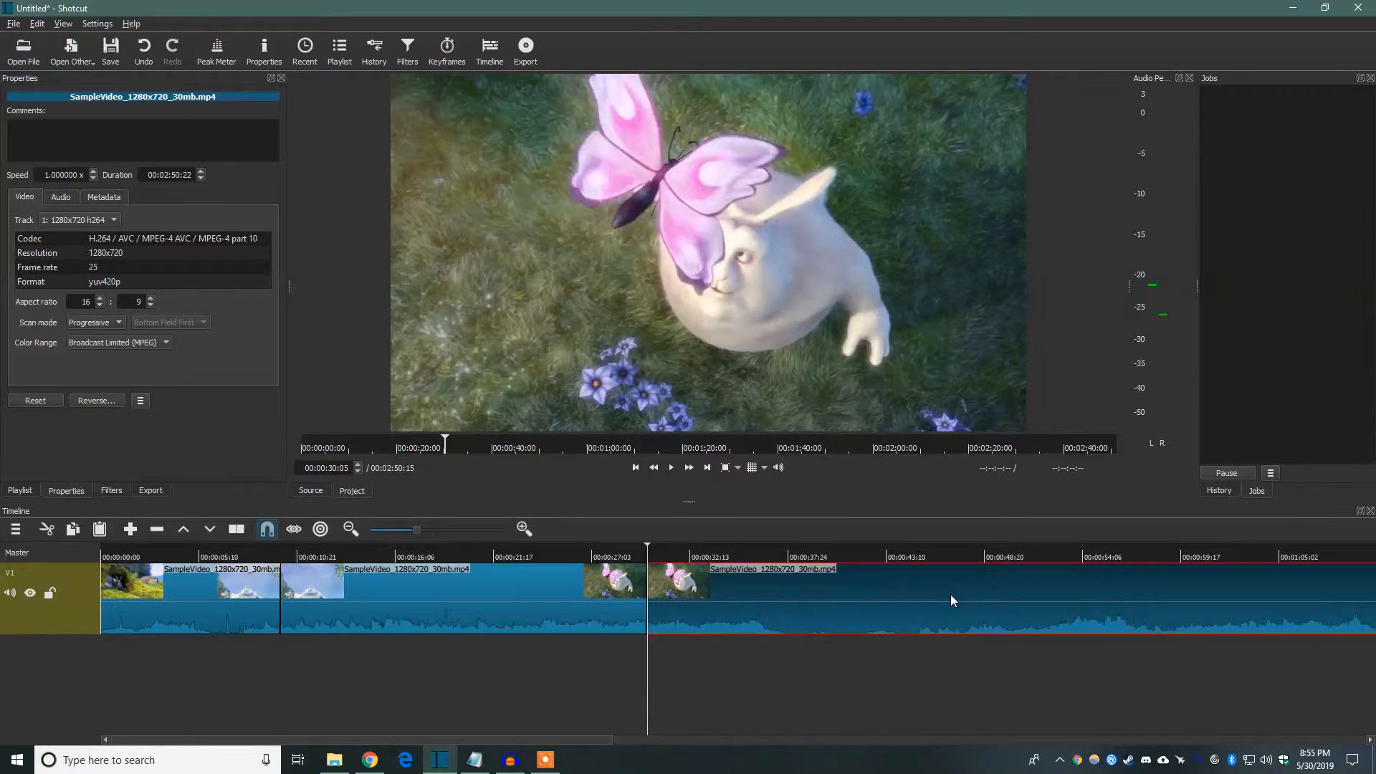
{"action": "left_click", "coordinate": [438, 595]}
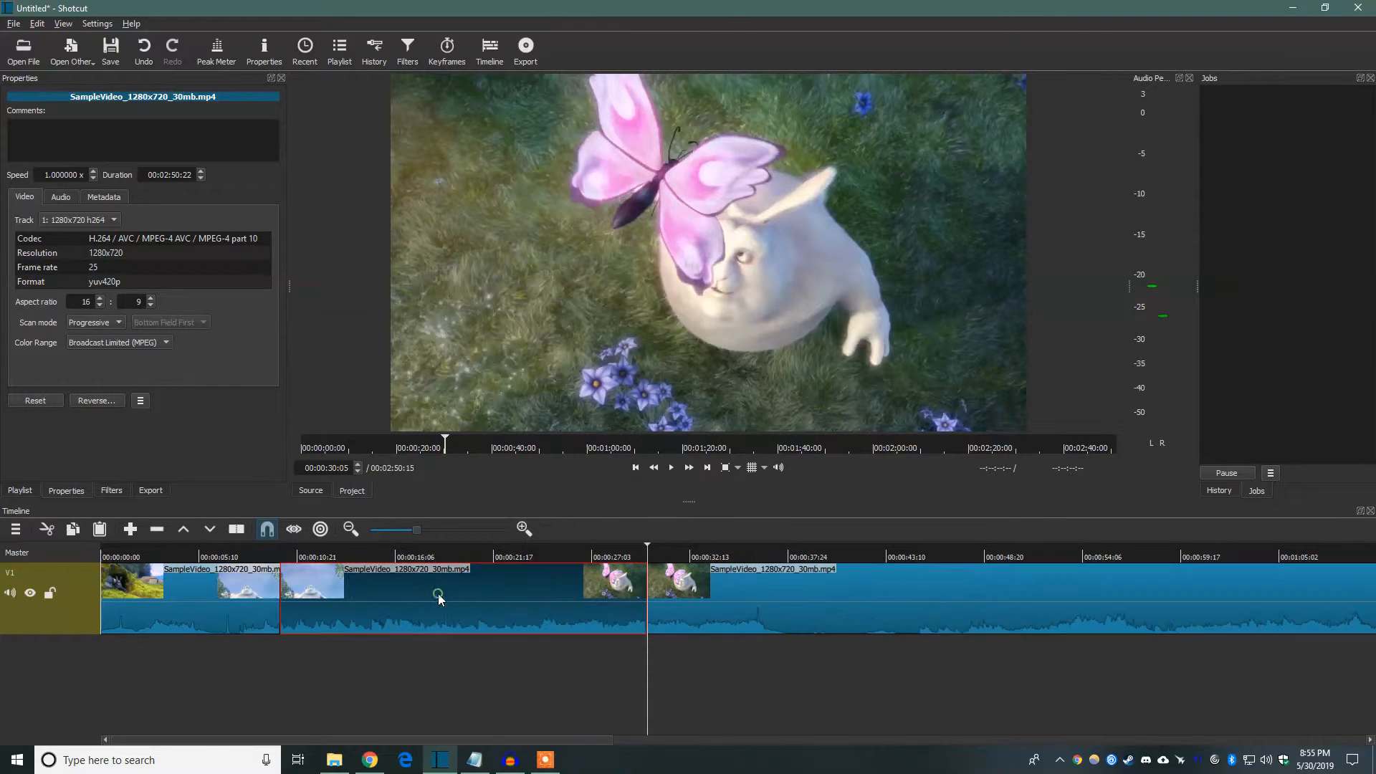
{"action": "double_click", "coordinate": [40, 175]}
{"action": "type", "text": "4"}
{"action": "key", "text": "Return"}
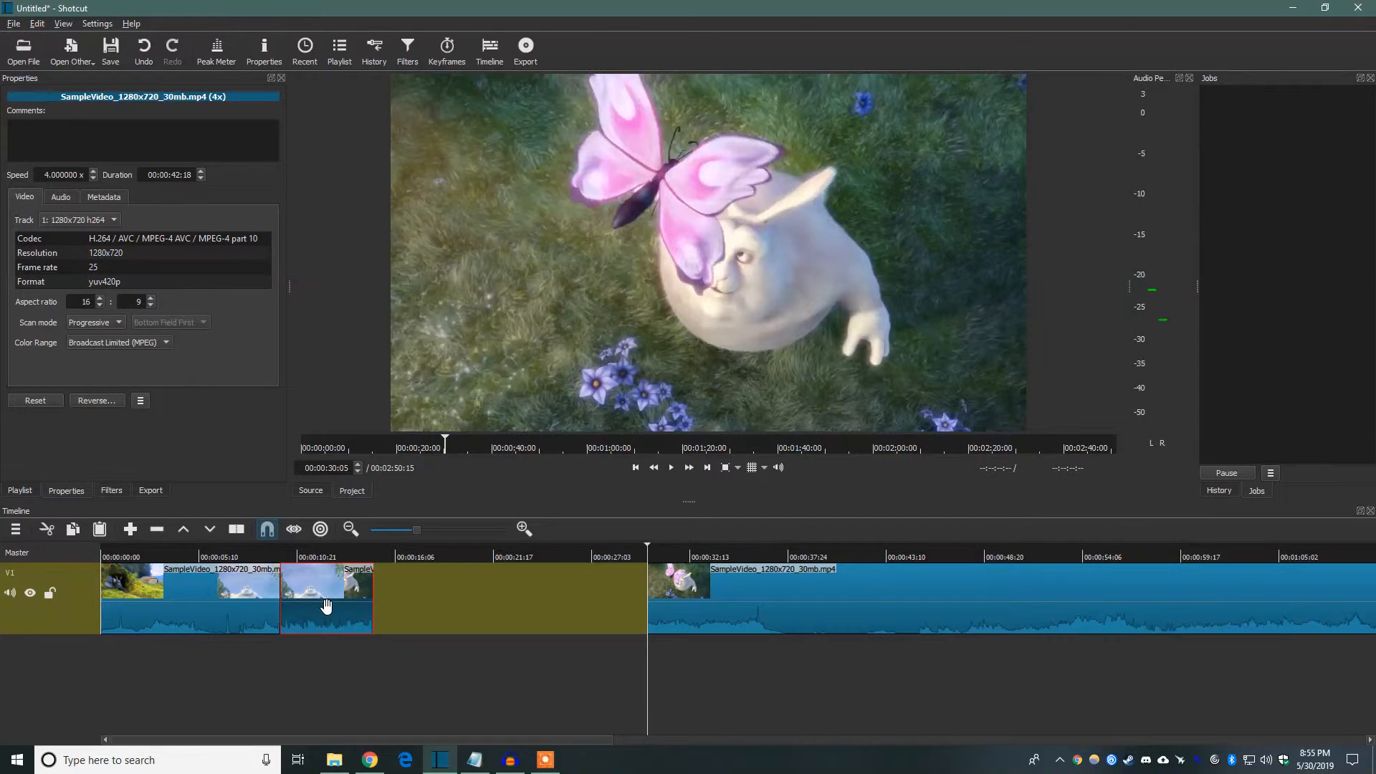
{"action": "left_click_drag", "start_coordinate": [1009, 612], "coordinate": [673, 596]}
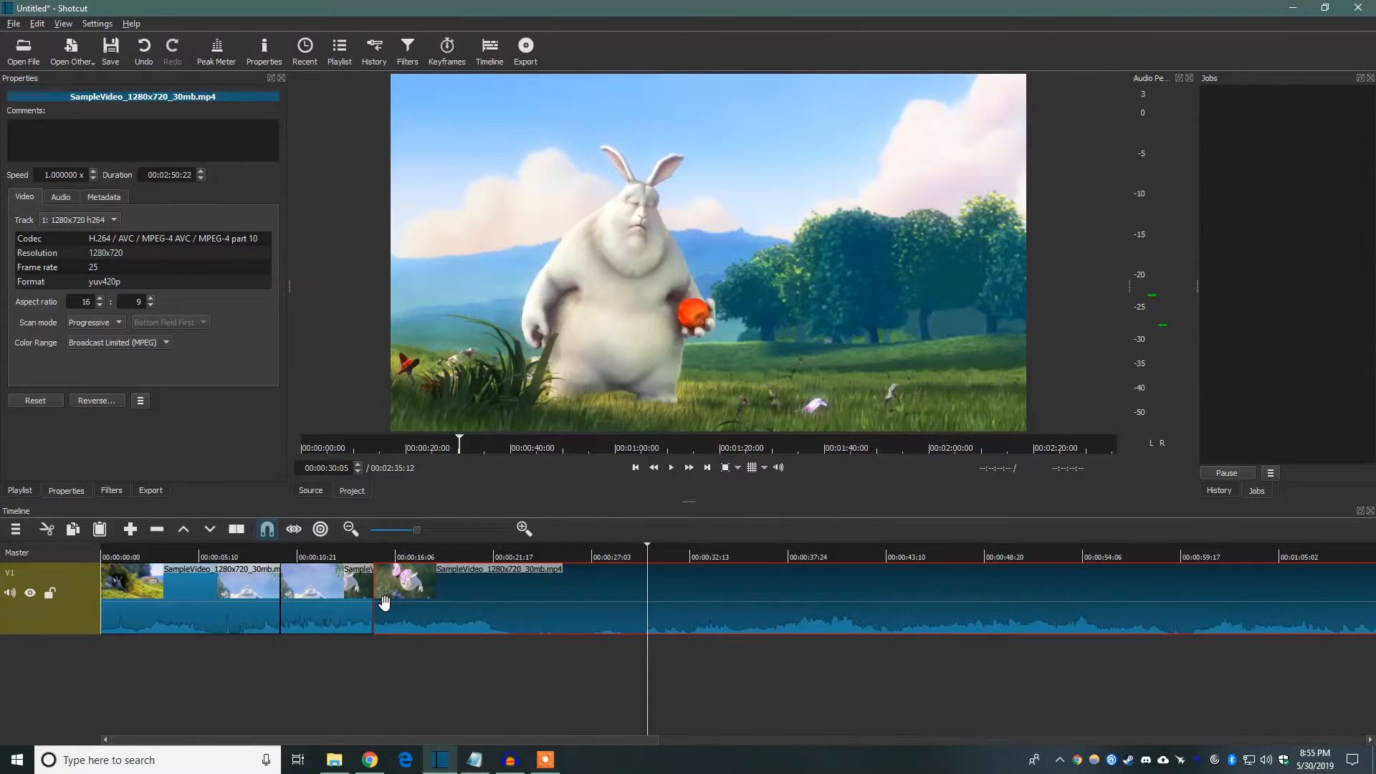
Play the timeline from the start through the sped-up middle segment to check the speed change
{"action": "key", "text": "Home"}
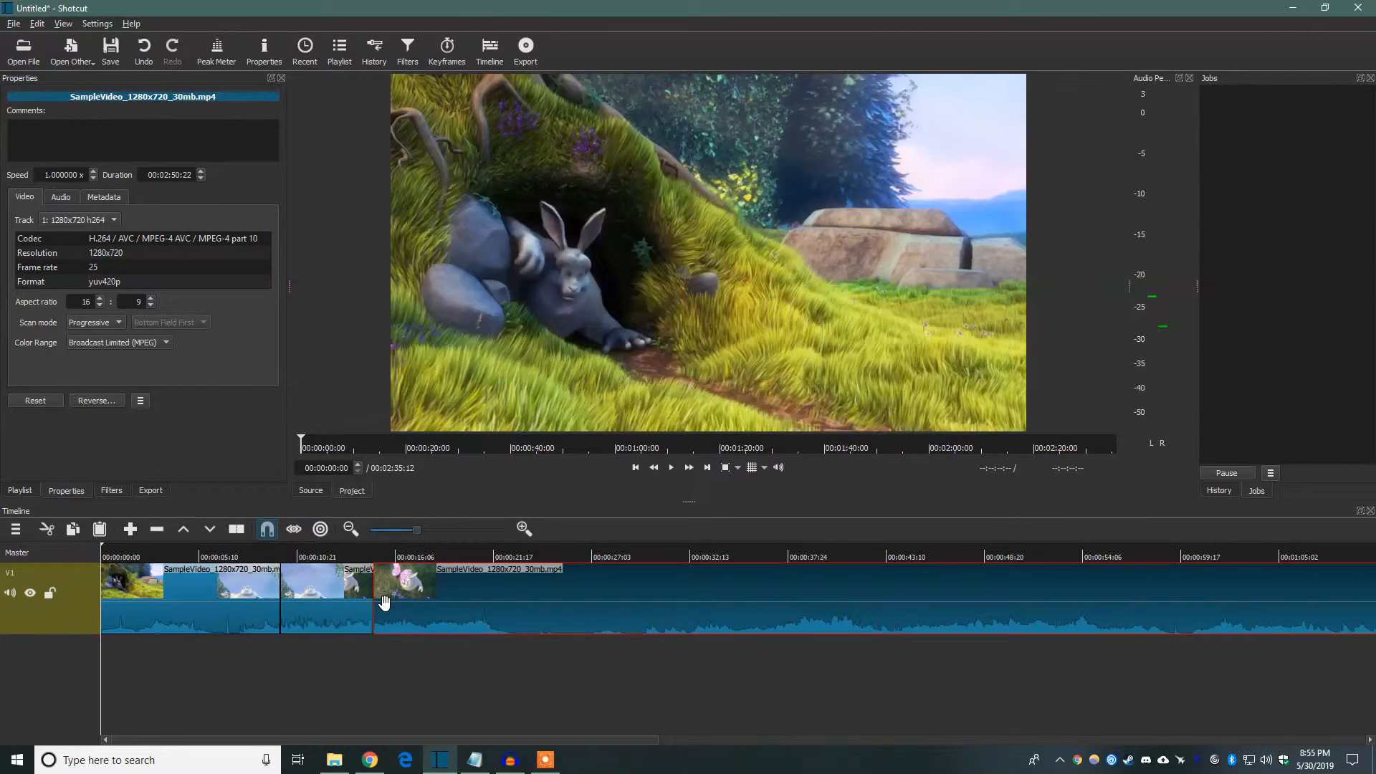
{"action": "key", "text": "space"}
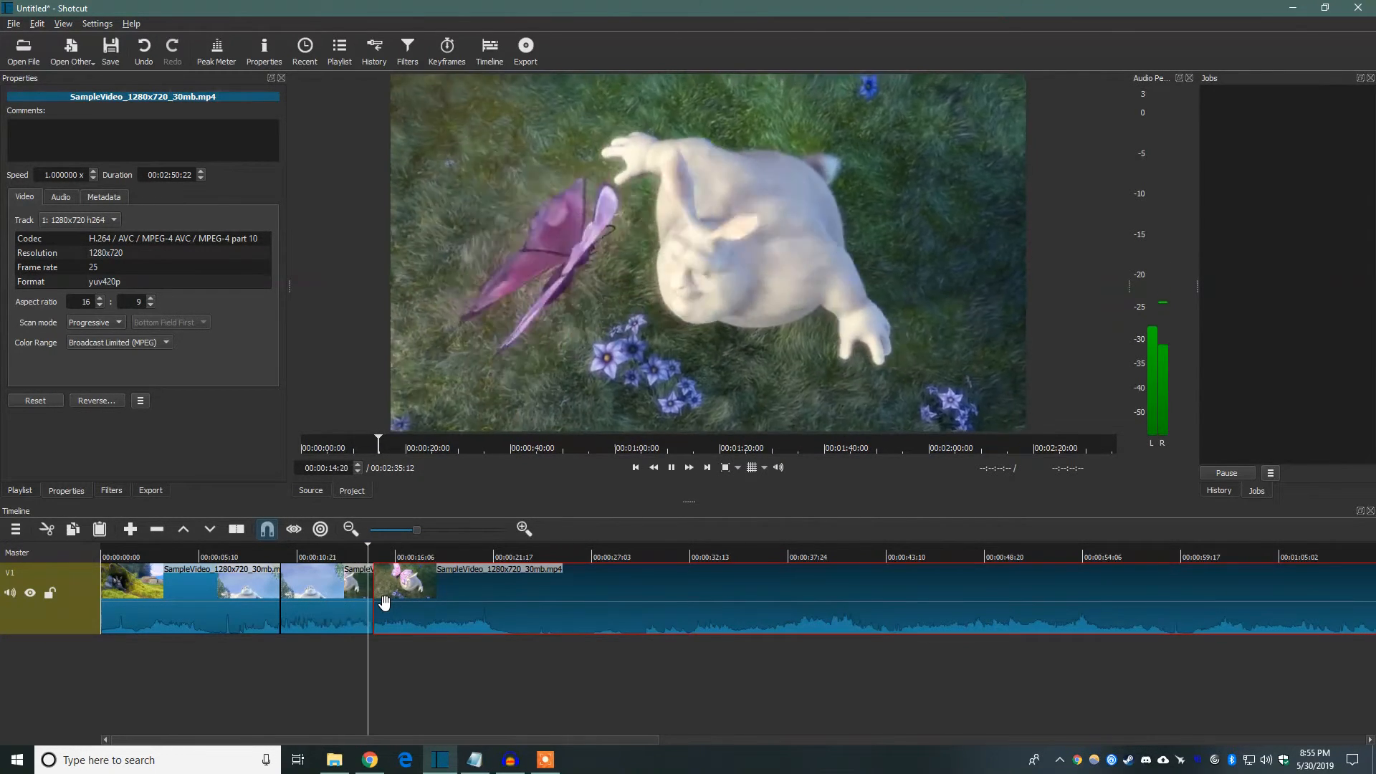
{"action": "key", "text": "space"}
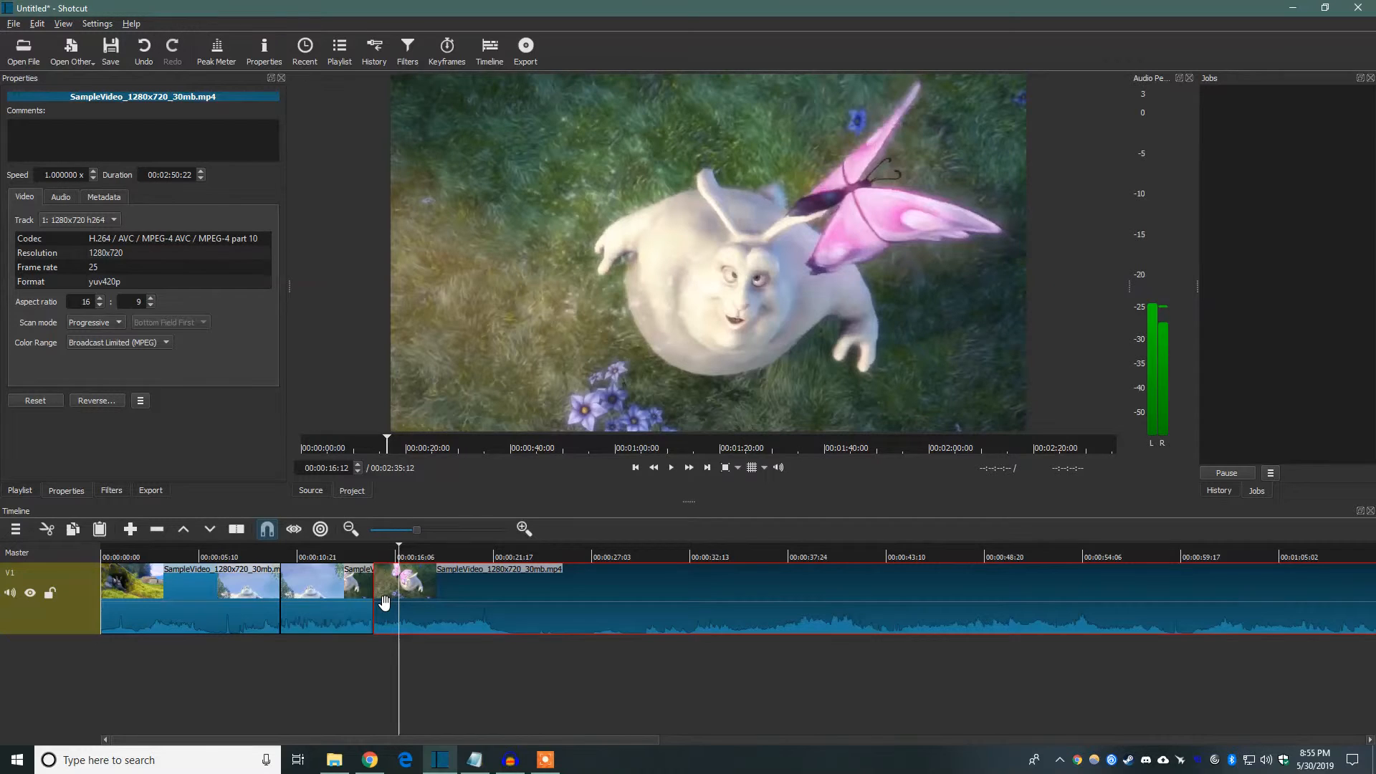
Split the last timeline segment at 00:00:25:10
{"action": "left_click_drag", "start_coordinate": [422, 547], "coordinate": [562, 559]}
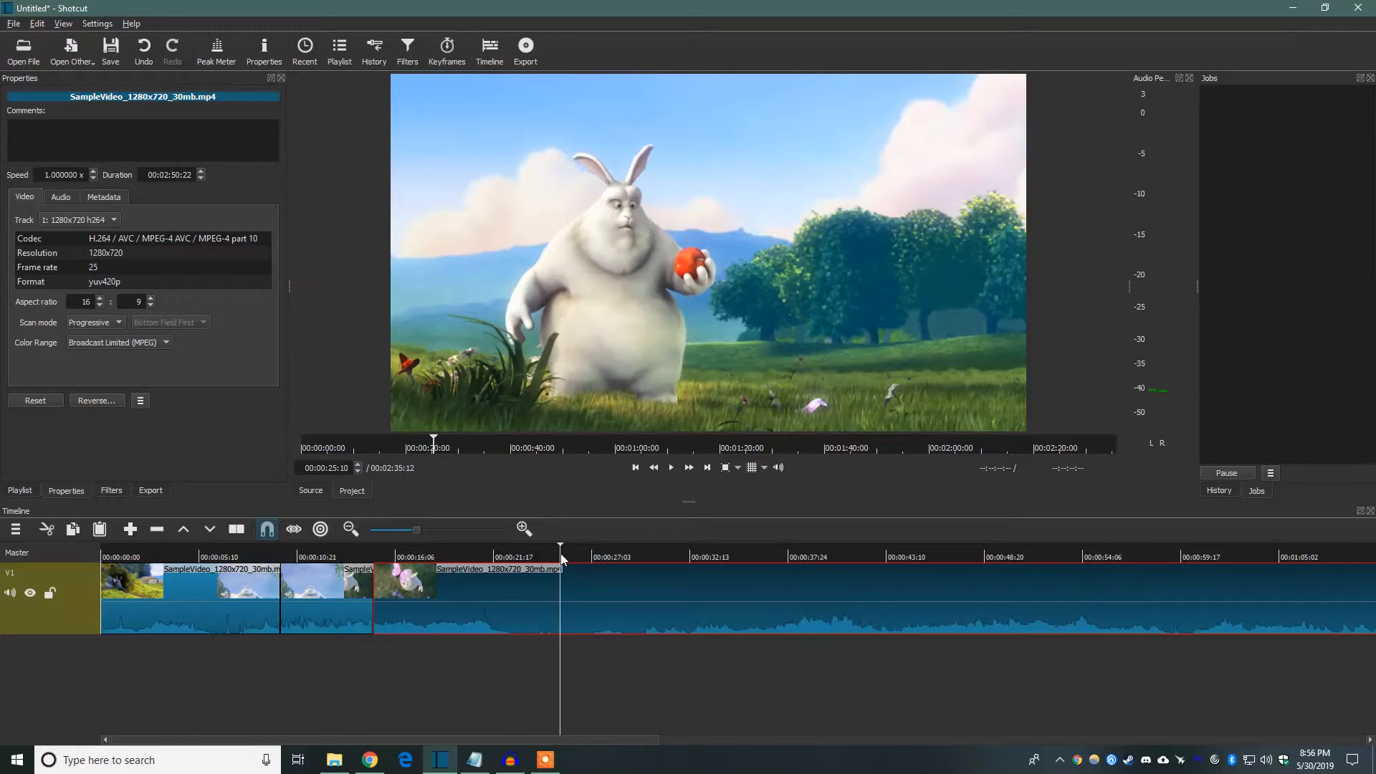
{"action": "key", "text": "s"}
{"action": "left_click", "coordinate": [199, 613]}
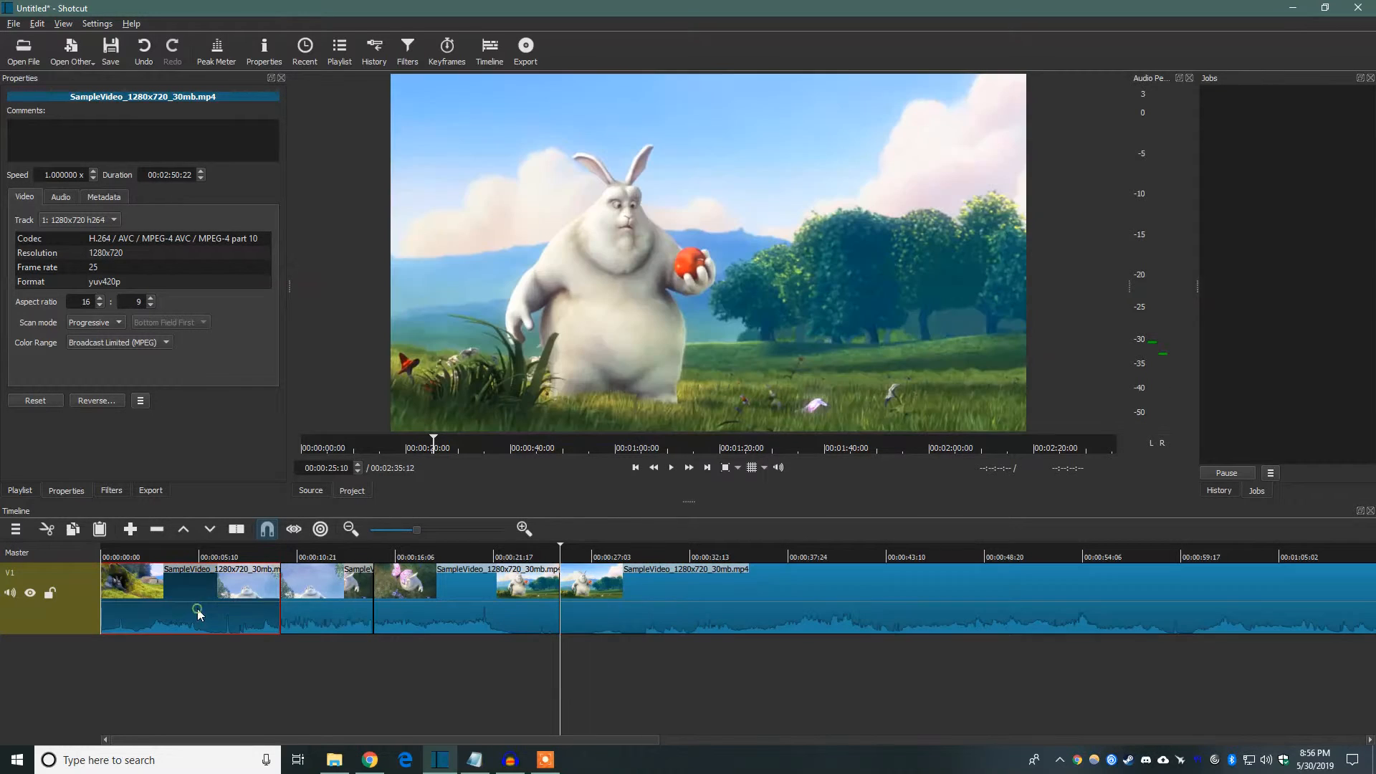
{"action": "left_click", "coordinate": [347, 602]}
{"action": "left_click", "coordinate": [500, 608]}
Set the speed of the last of the four segments to 0.5x
{"action": "left_click", "coordinate": [679, 602]}
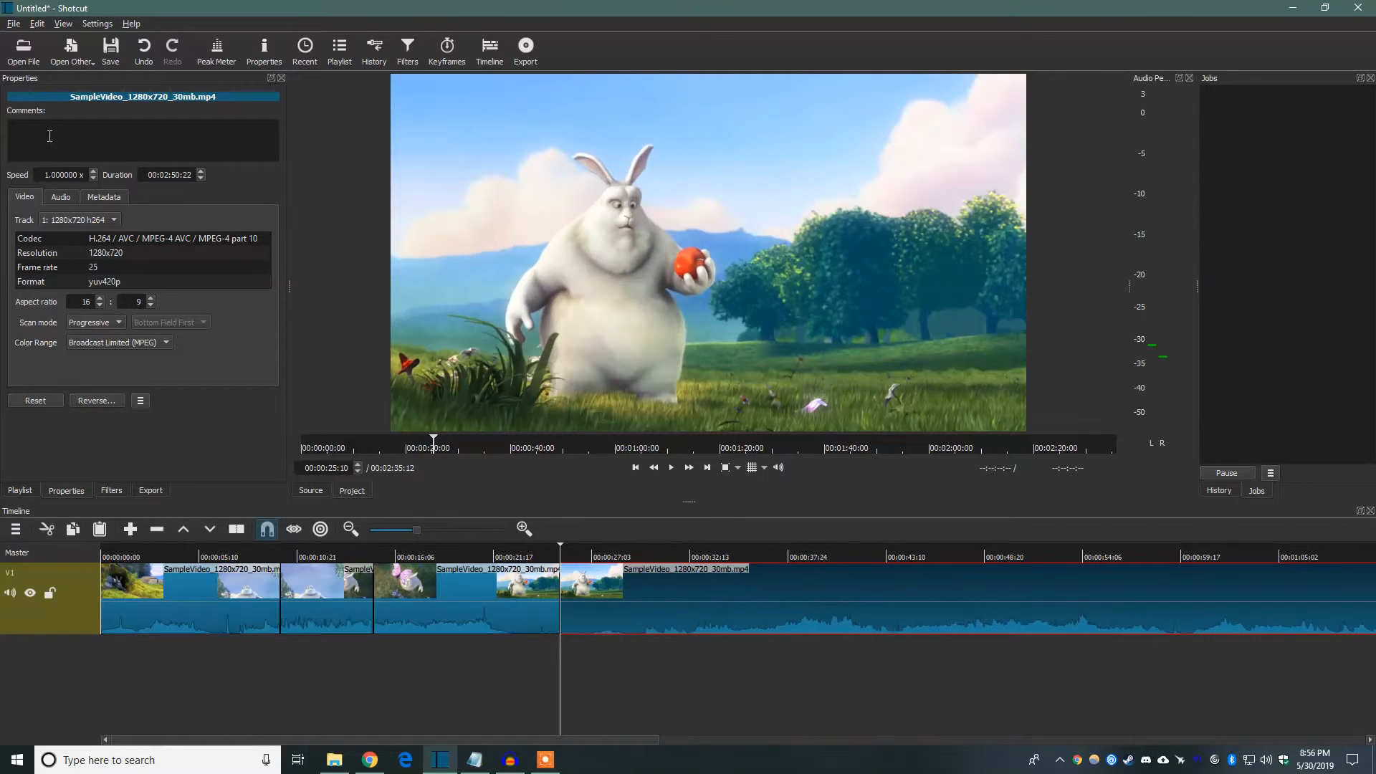
{"action": "double_click", "coordinate": [40, 177]}
{"action": "type", "text": "0.5"}
{"action": "key", "text": "Return"}
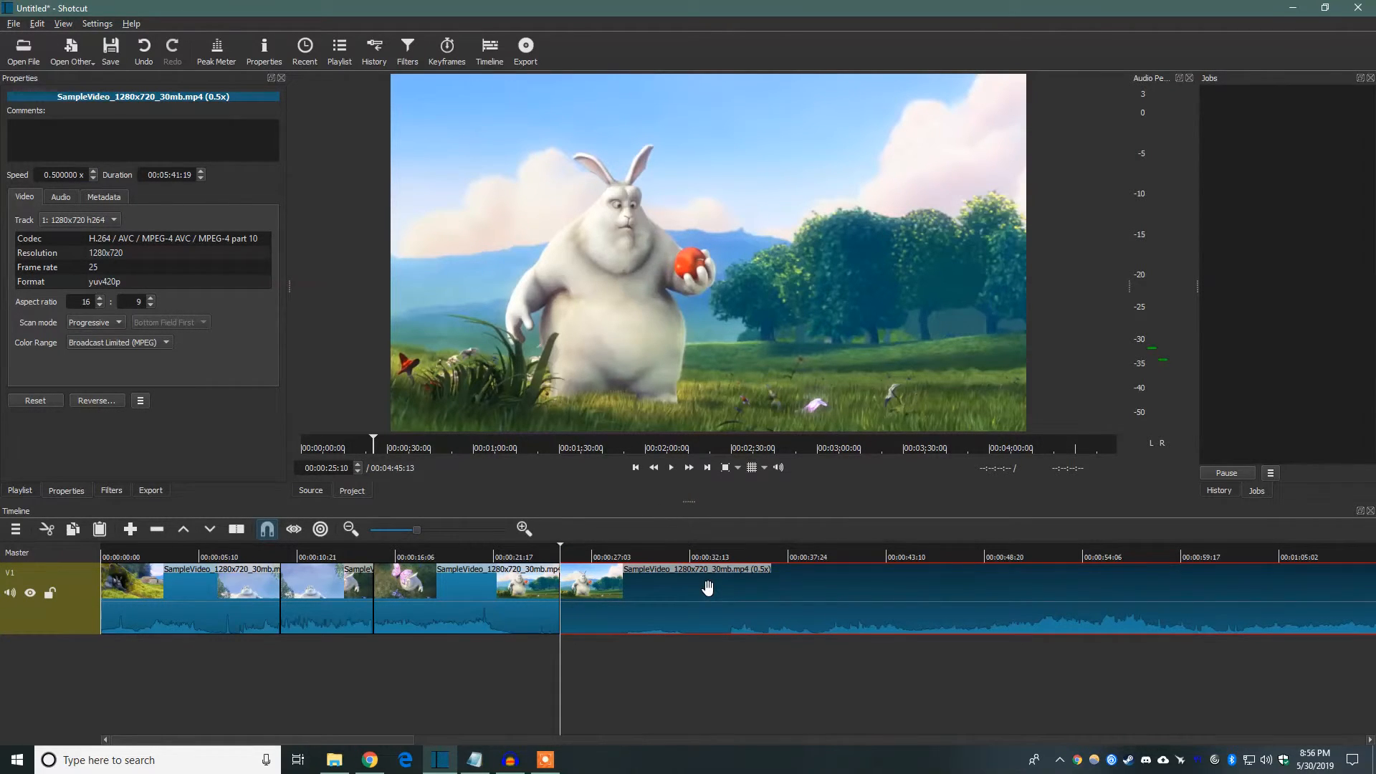
Play the timeline from the start into the slowed last segment to check all the speed changes
{"action": "key", "text": "Home"}
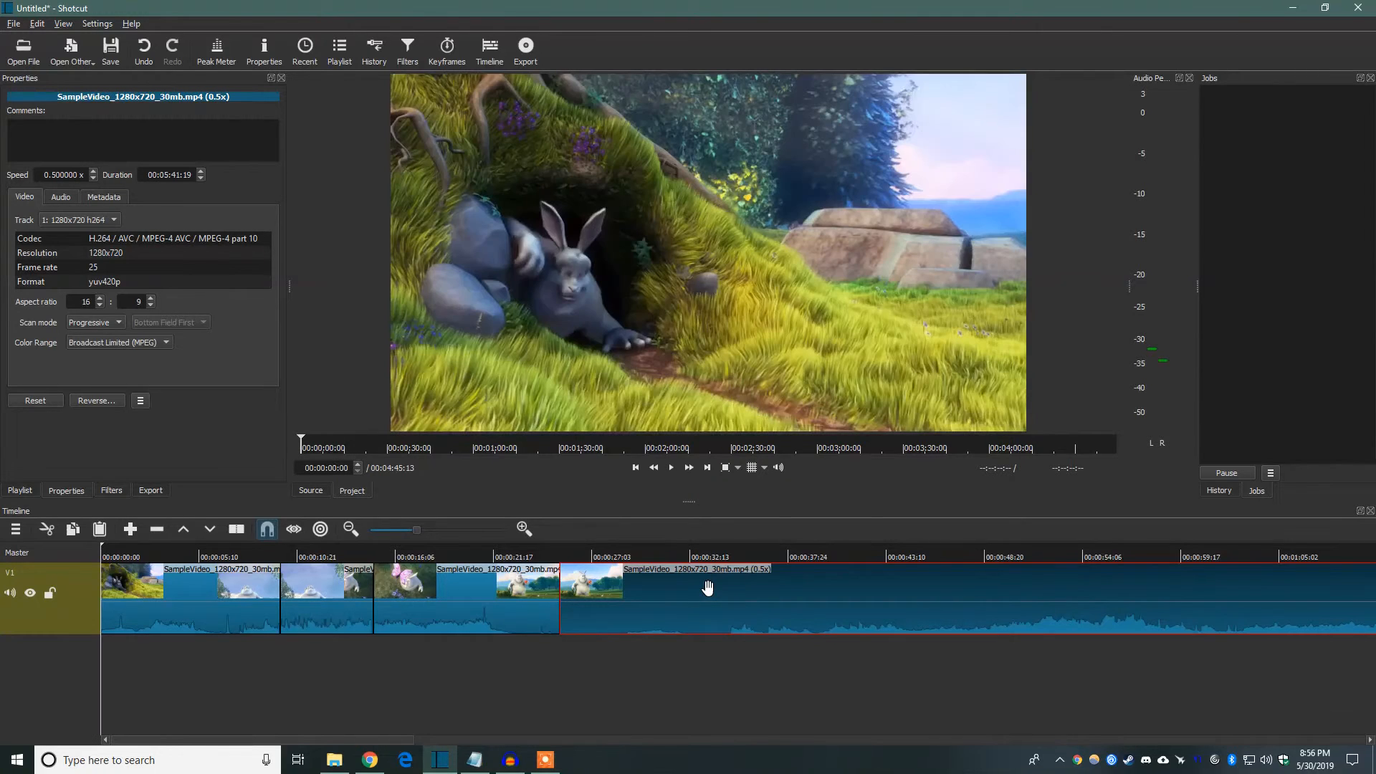
{"action": "key", "text": "space"}
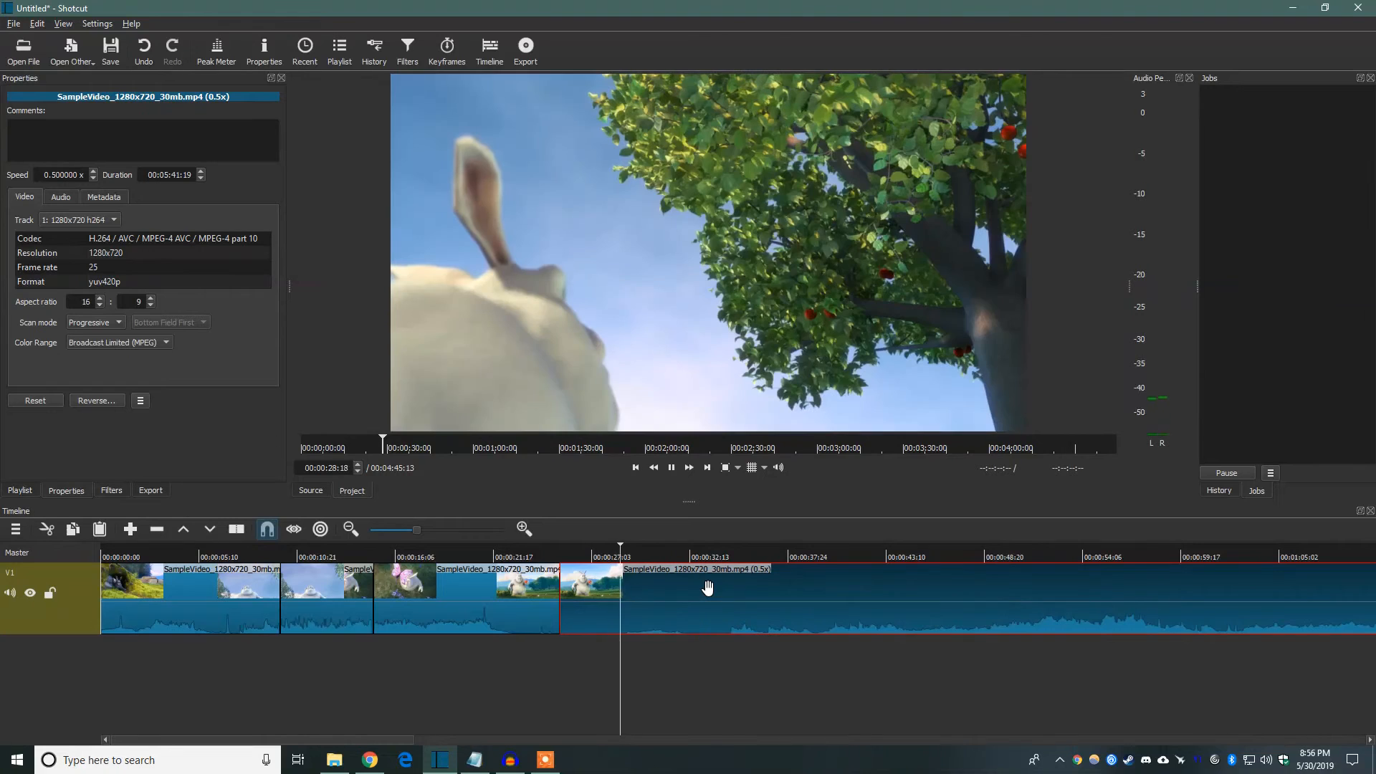
{"action": "key", "text": "space"}
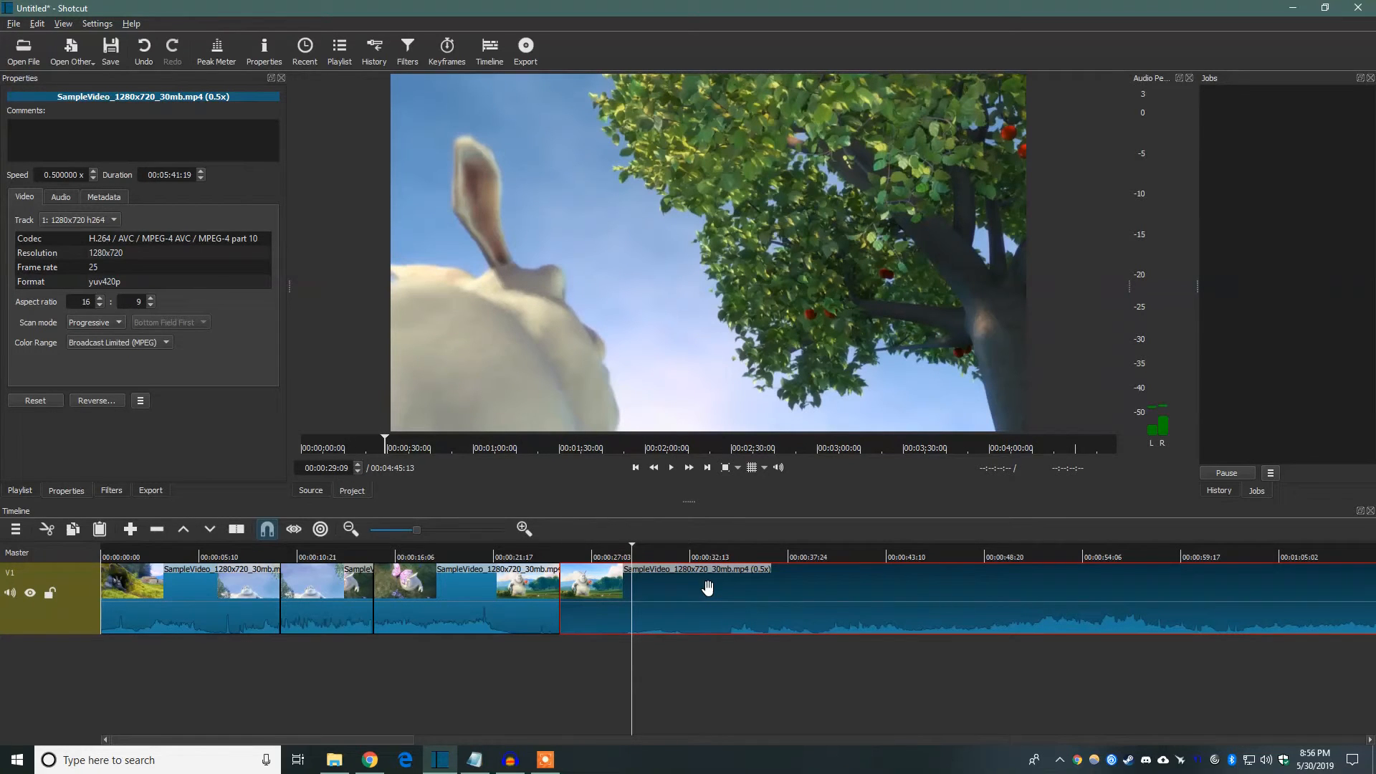